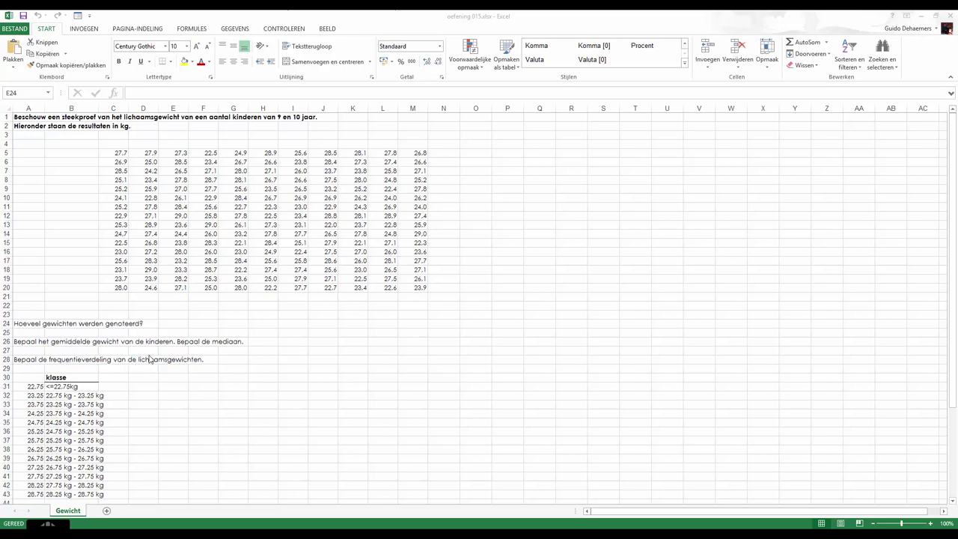
Step: Enter =AANTAL(C5:M20) in E24 to count the recorded weights, giving 176
left_click(176, 326)
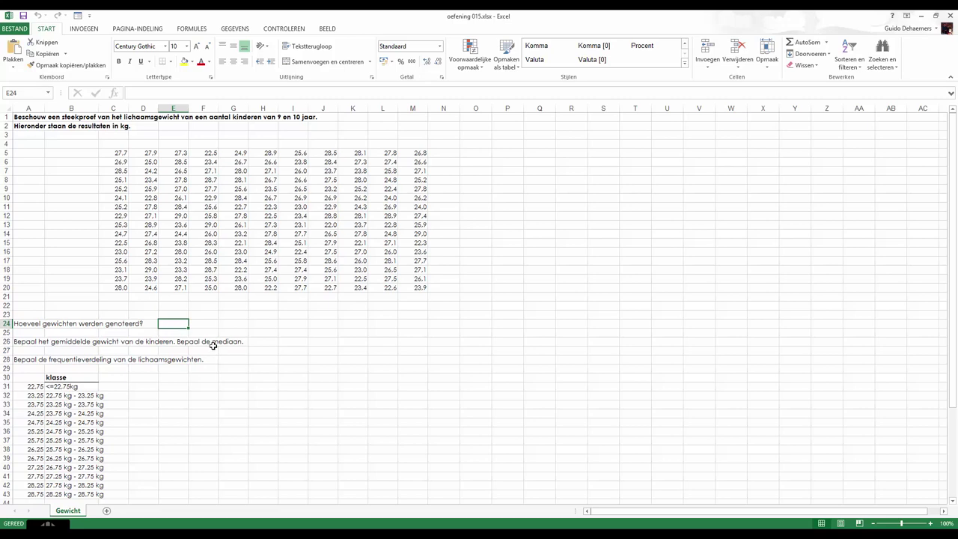
left_click(114, 92)
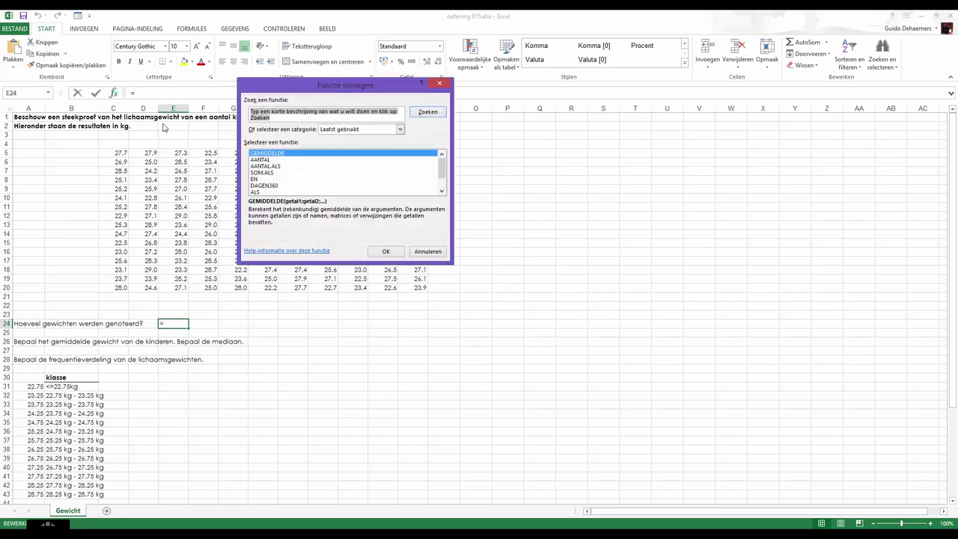
double_click(262, 160)
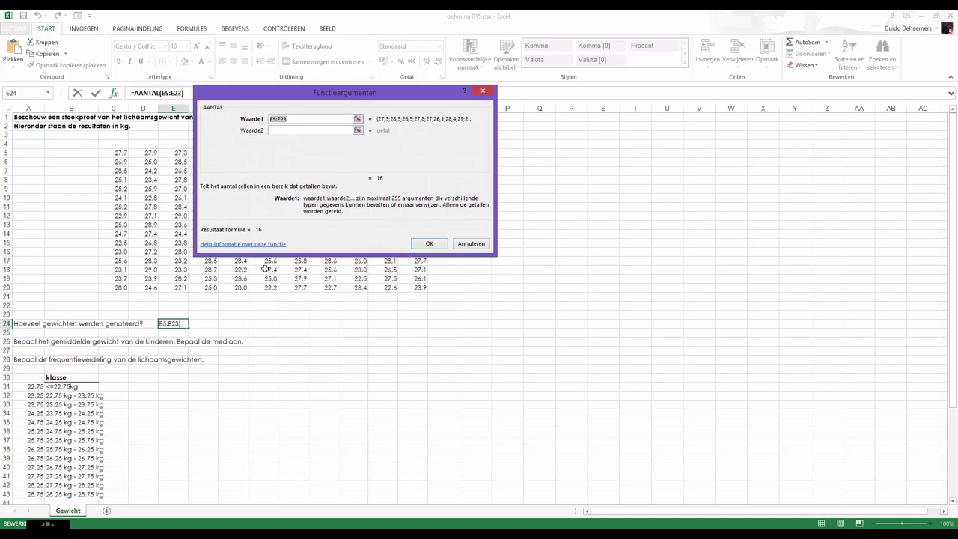
left_click_drag(313, 93, 249, 327)
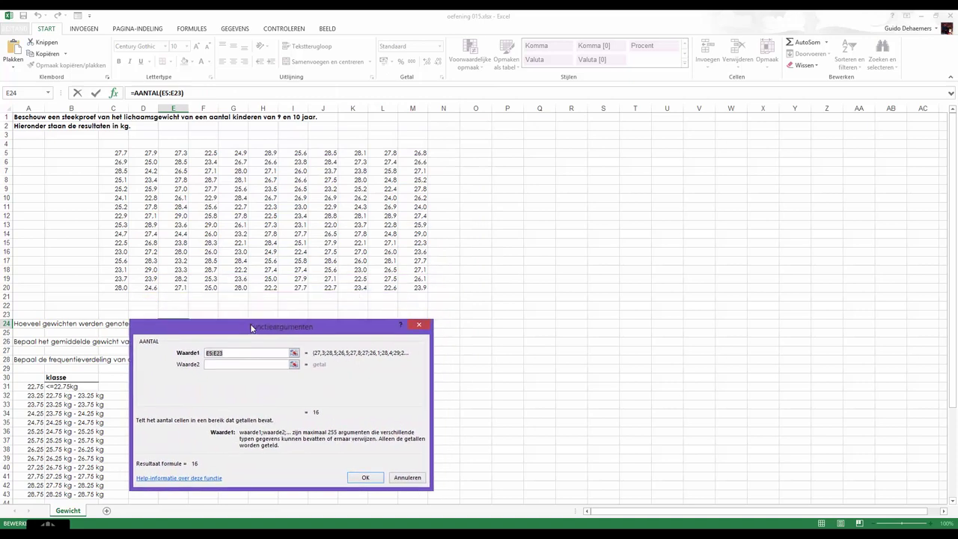
mouse_move(114, 153)
left_mouse_down()
mouse_move(364, 279)
mouse_move(408, 289)
left_mouse_up()
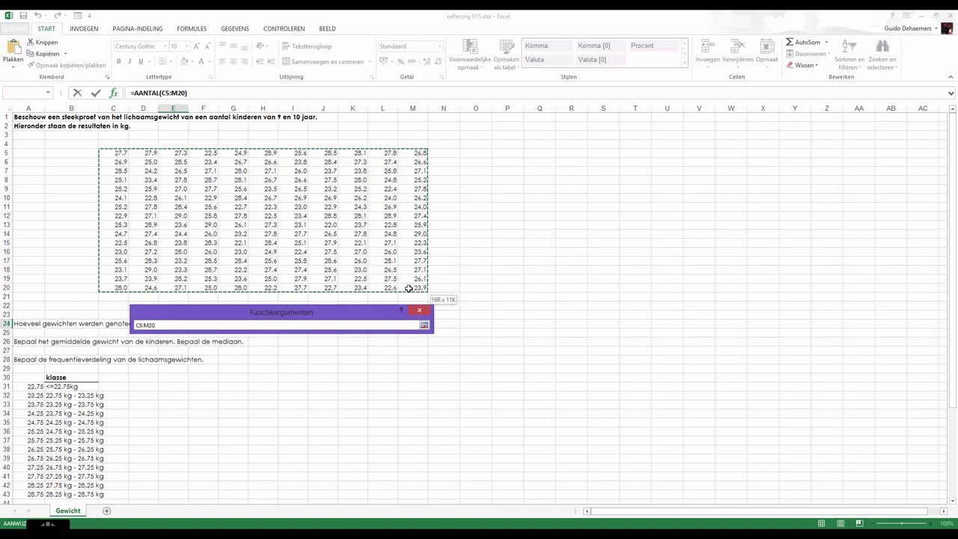
left_click_drag(409, 288, 408, 289)
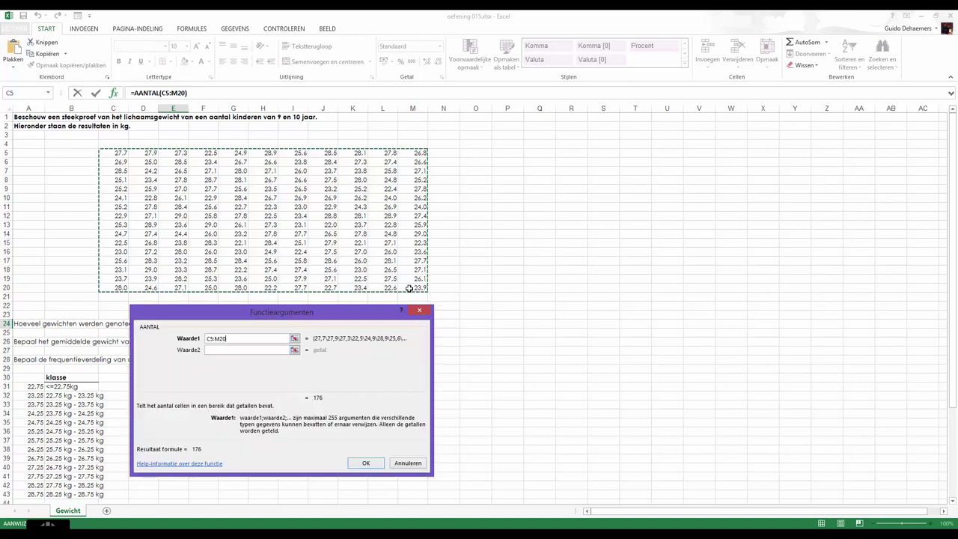
left_click(375, 464)
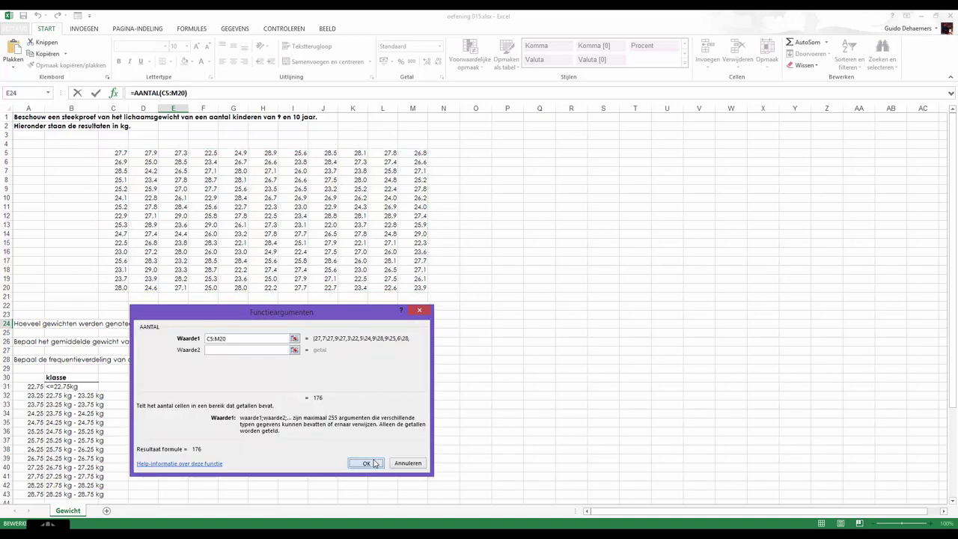
left_click(375, 464)
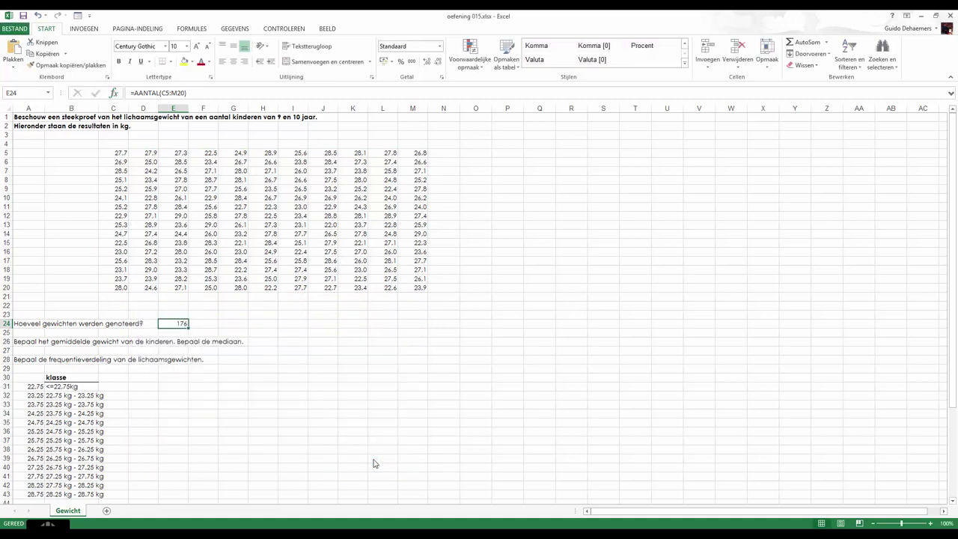
left_click(270, 341)
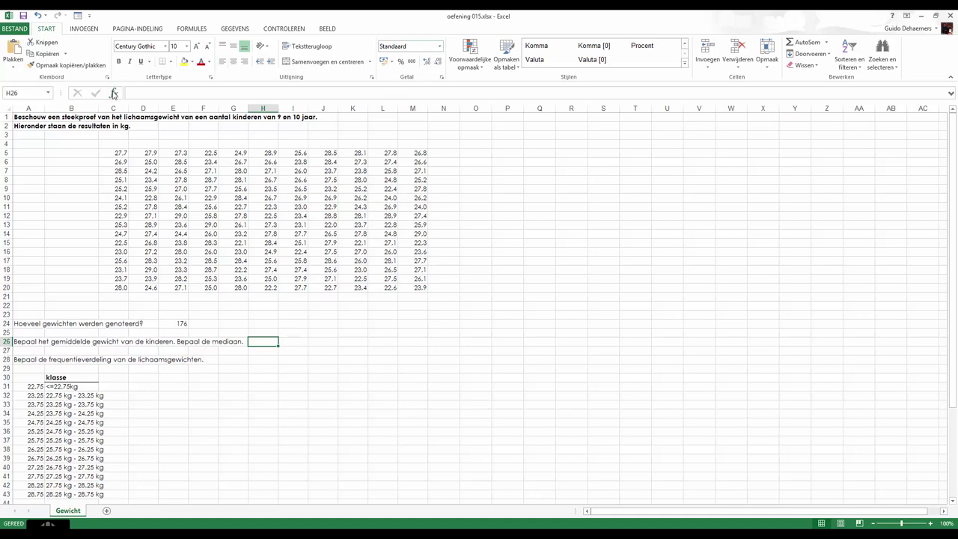
Step: Type the labels 'gemiddelde' in I26 and 'mediaan' in I27
left_click(114, 93)
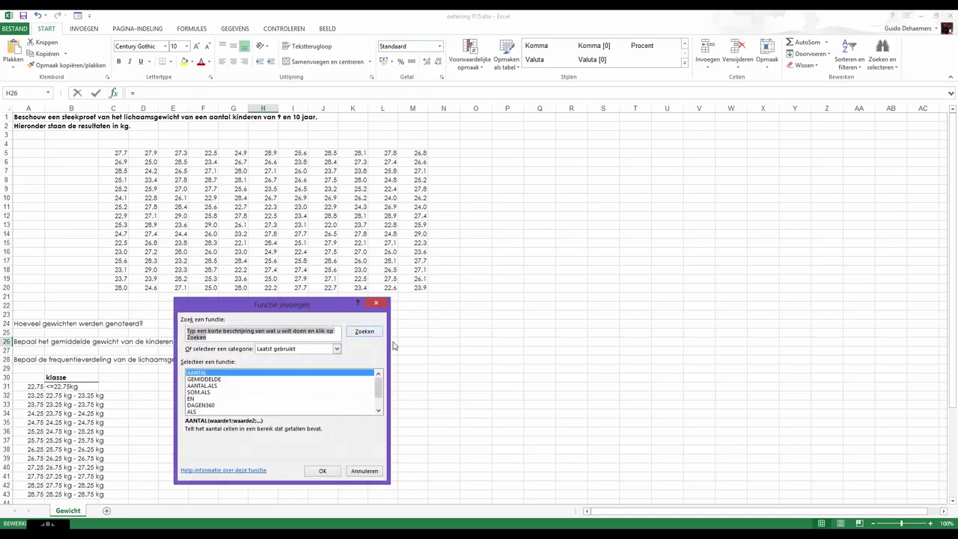
left_click(366, 470)
left_click(294, 342)
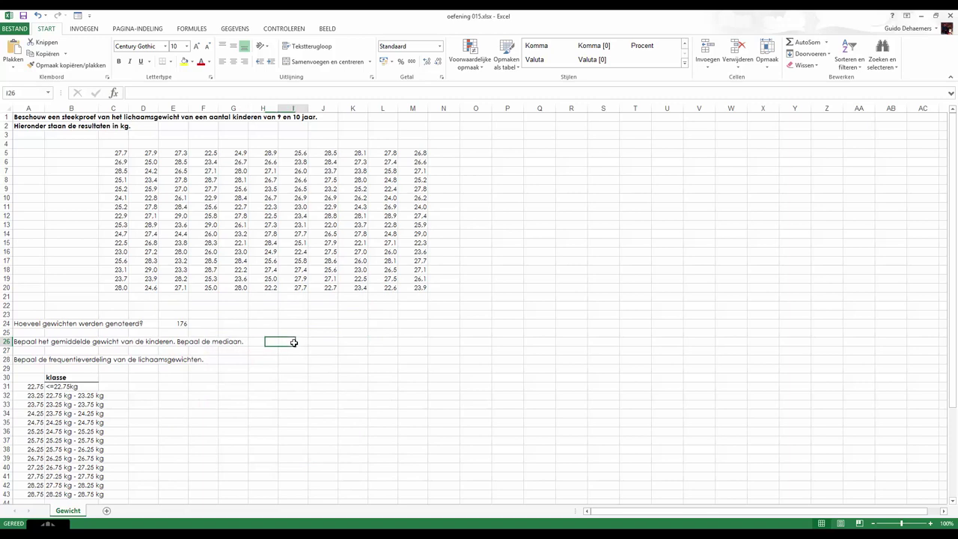
type("gem")
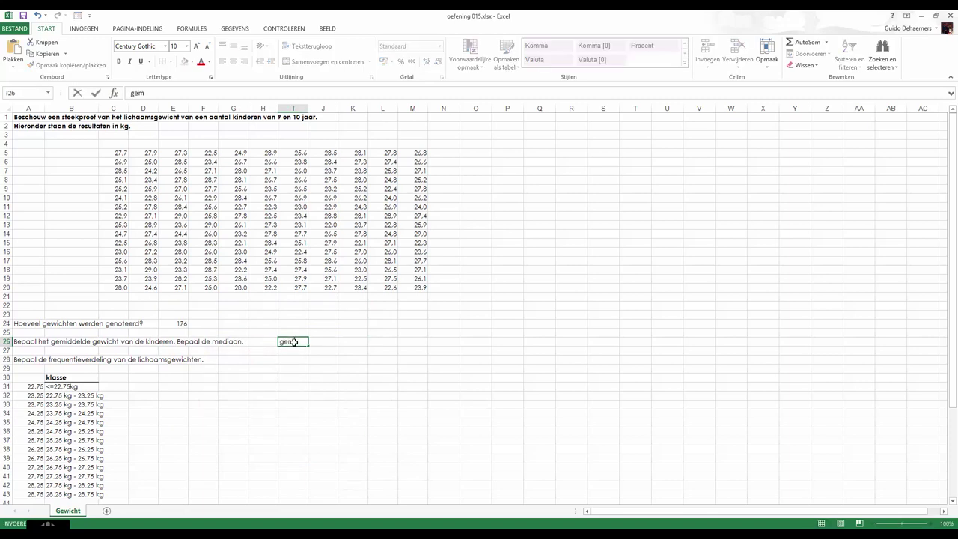
type("iddelde")
left_click(286, 351)
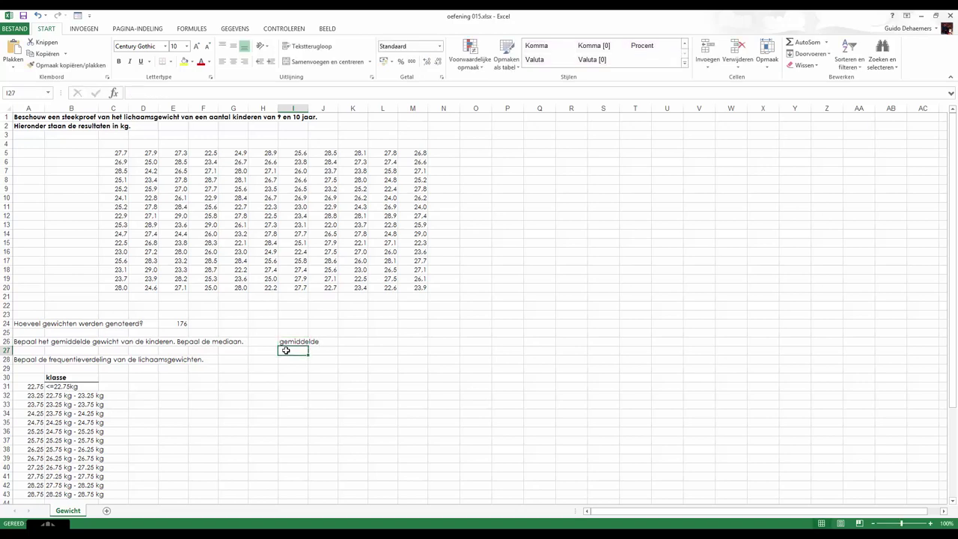
type("mediaan")
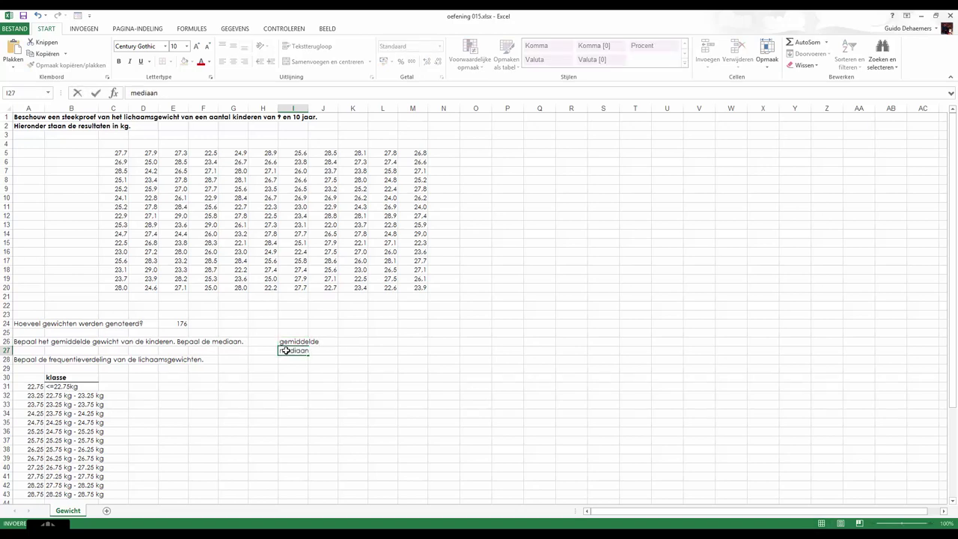
left_click(297, 368)
Step: Merge I26:J26, left-align it, and copy that format onto I27:J27
left_click_drag(288, 342, 324, 341)
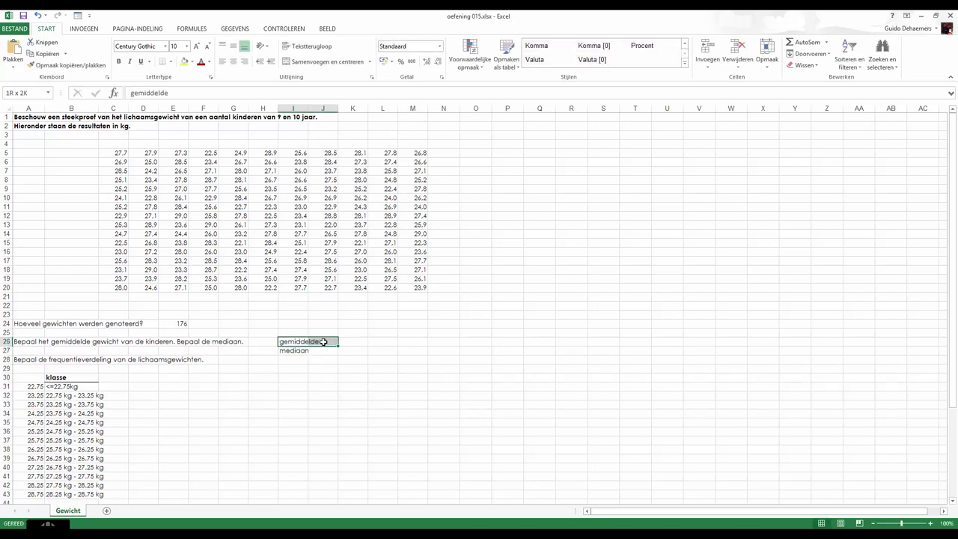
left_click(322, 62)
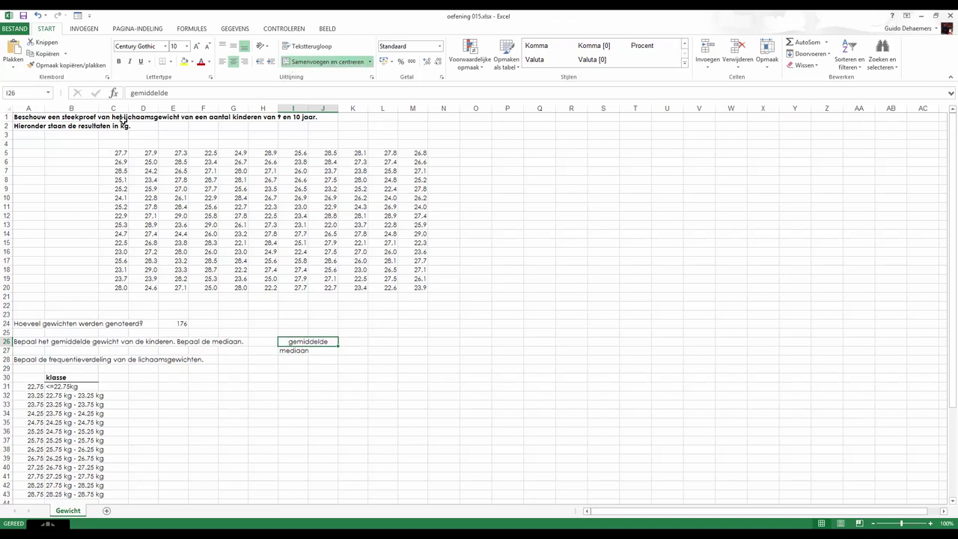
left_click(223, 62)
left_click(67, 65)
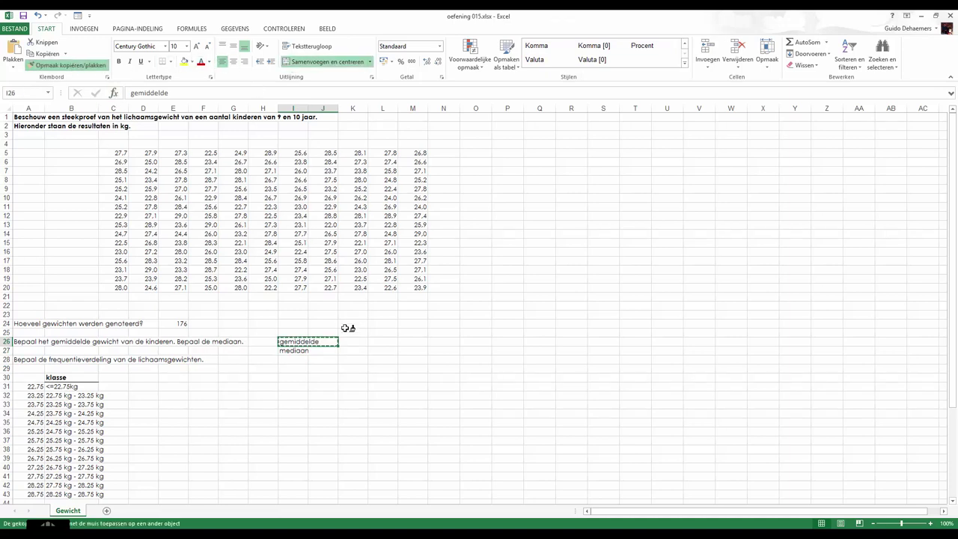
left_click(292, 350)
left_click(349, 342)
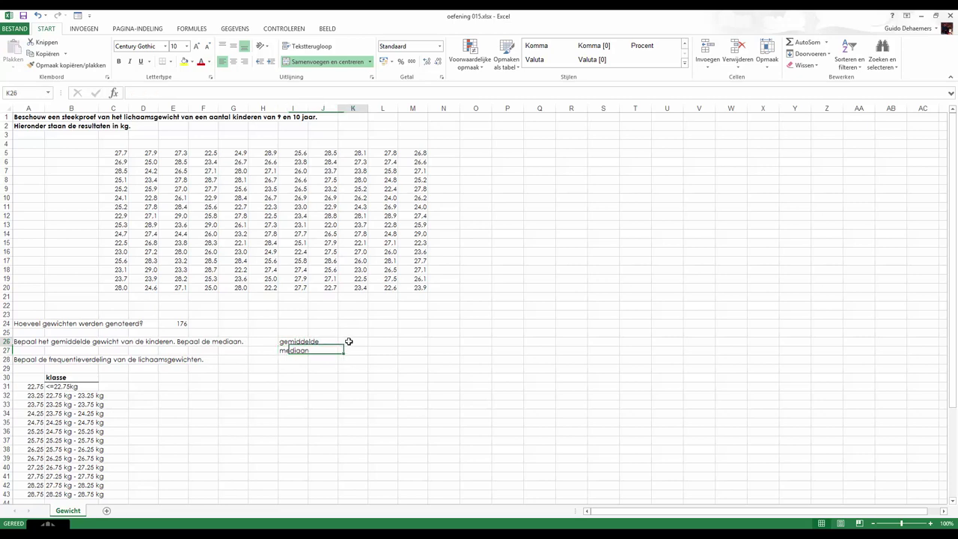
Step: Enter =GEMIDDELDE(C5:M20) in K26, showing a mean weight of 25.8
left_click(114, 93)
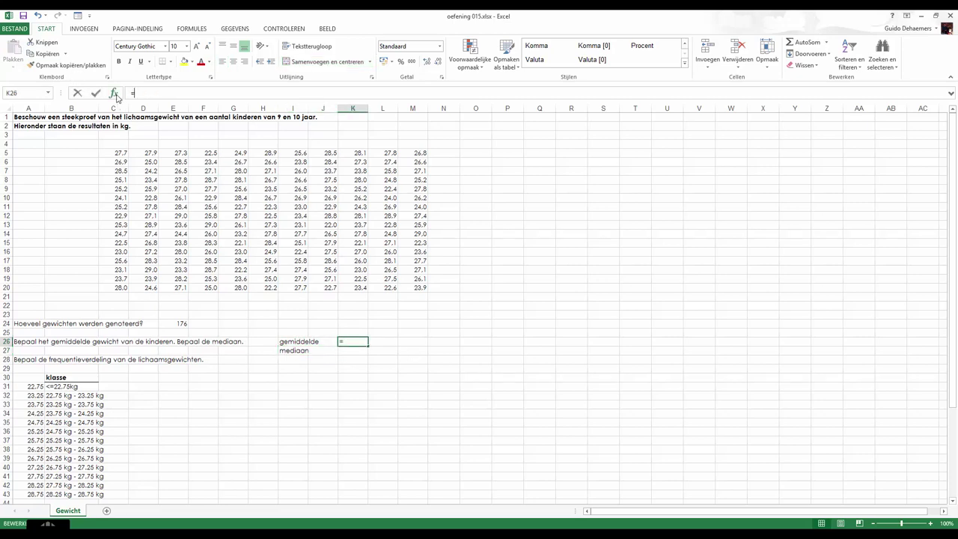
double_click(215, 379)
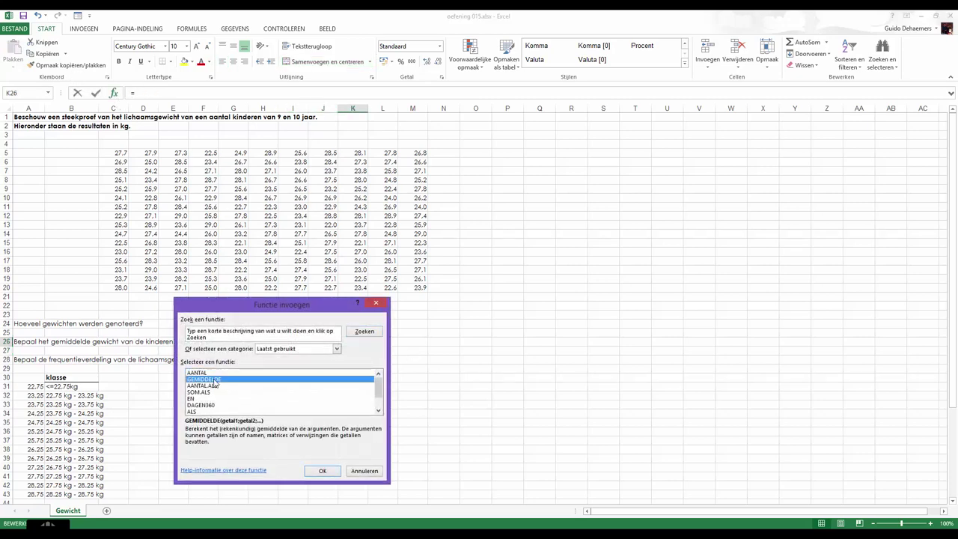
left_click_drag(241, 324, 593, 282)
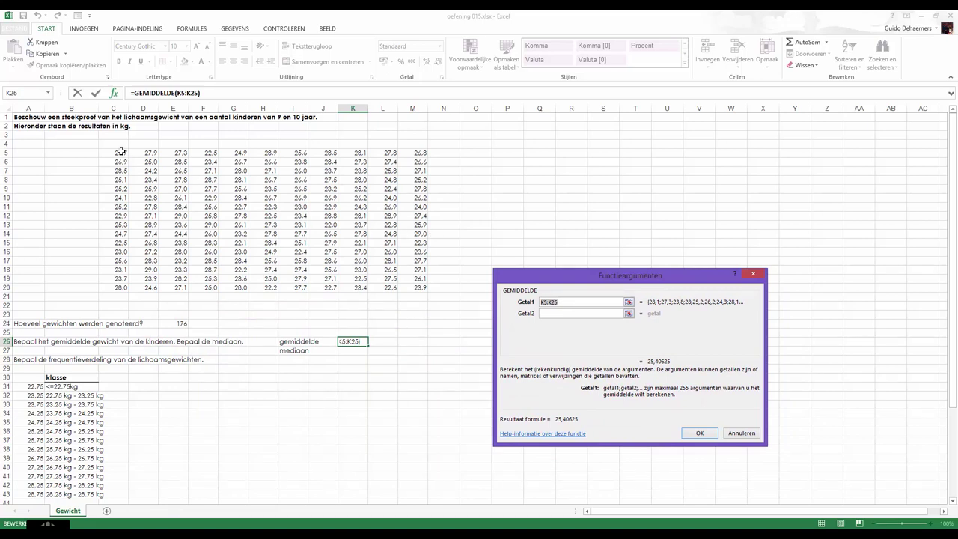
left_click(121, 153)
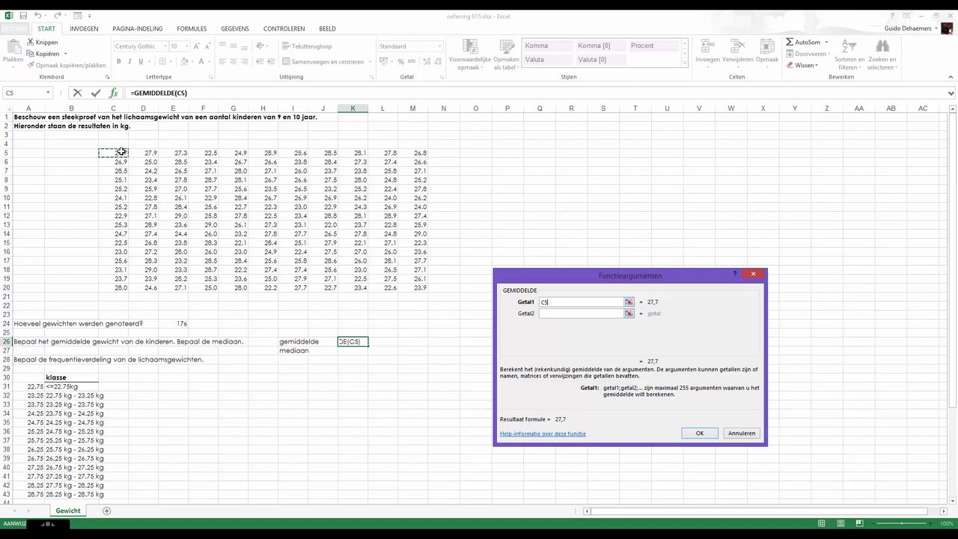
mouse_move(122, 152)
left_mouse_down()
mouse_move(385, 293)
mouse_move(404, 288)
left_mouse_up()
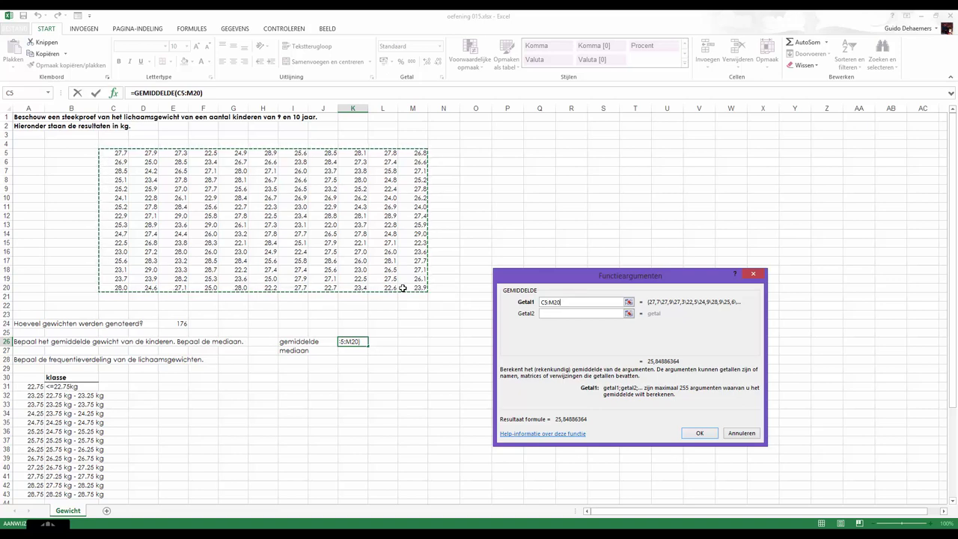
left_click(698, 433)
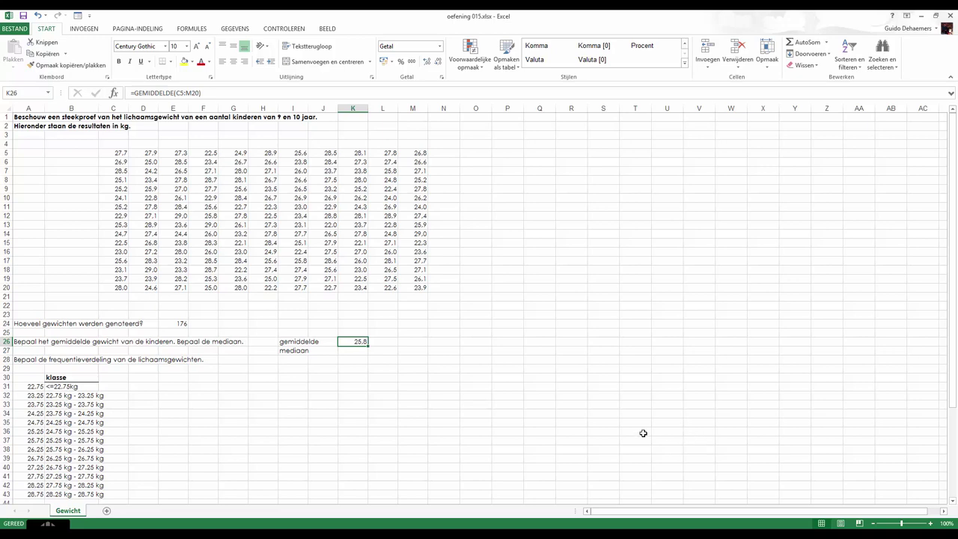
Step: Enter =MEDIAAN(C5:M20) in K27 from the statistical functions, showing 26.1
left_click(354, 351)
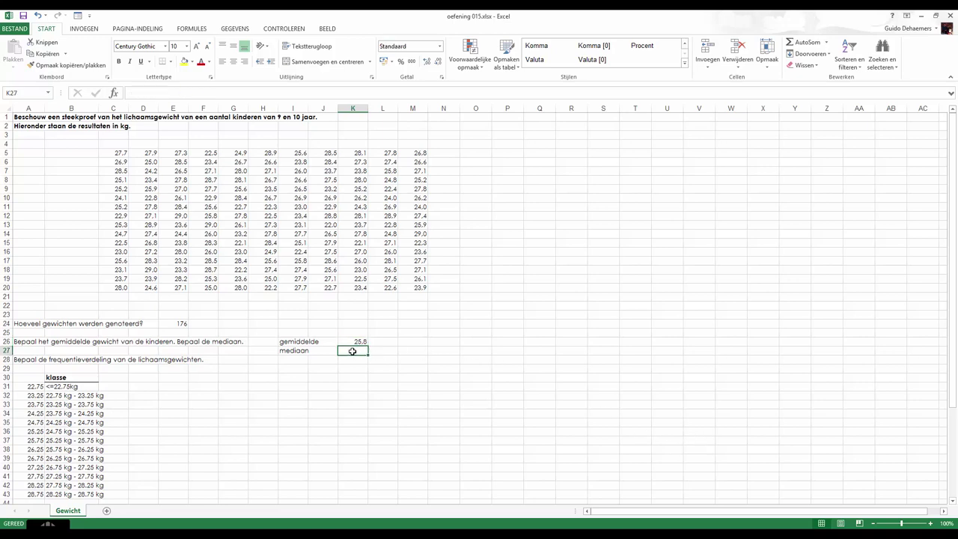
left_click(114, 94)
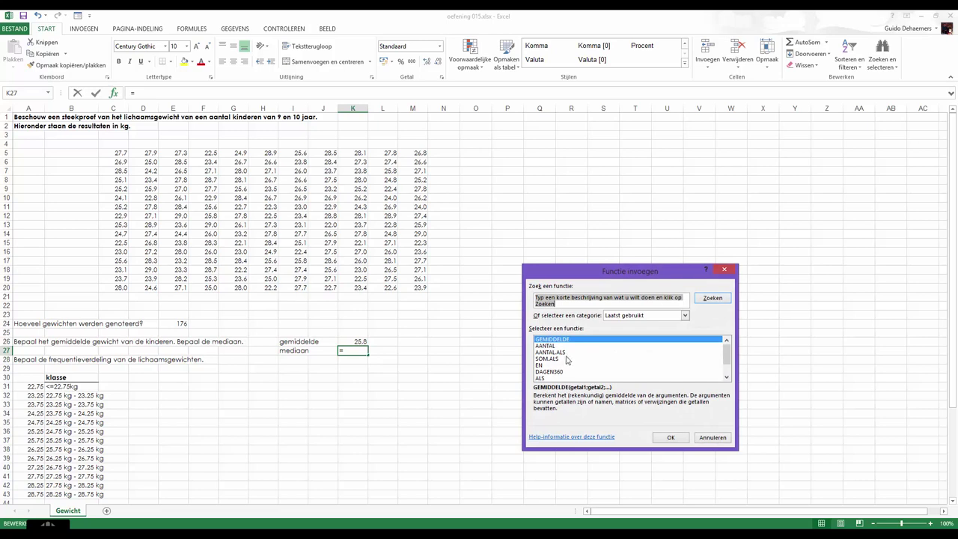
left_click(618, 315)
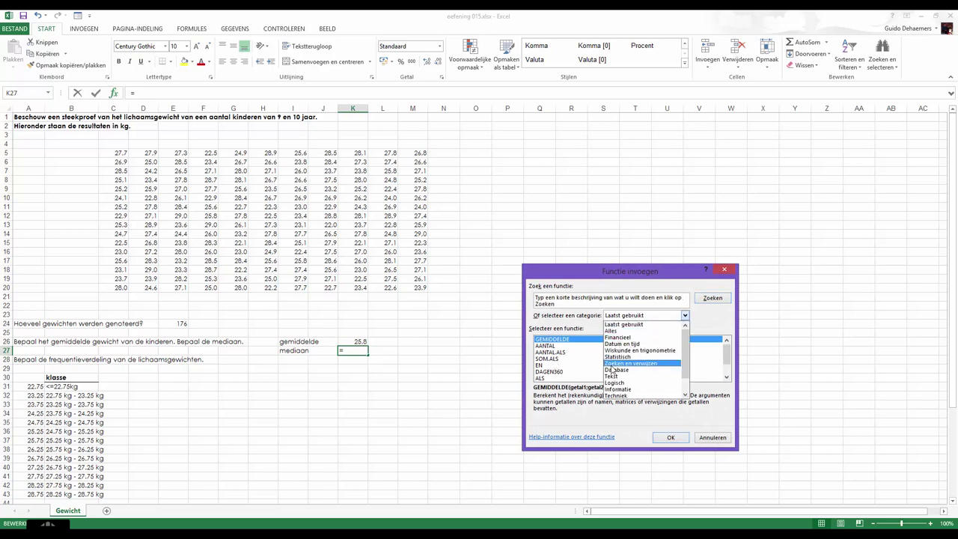
left_click(616, 358)
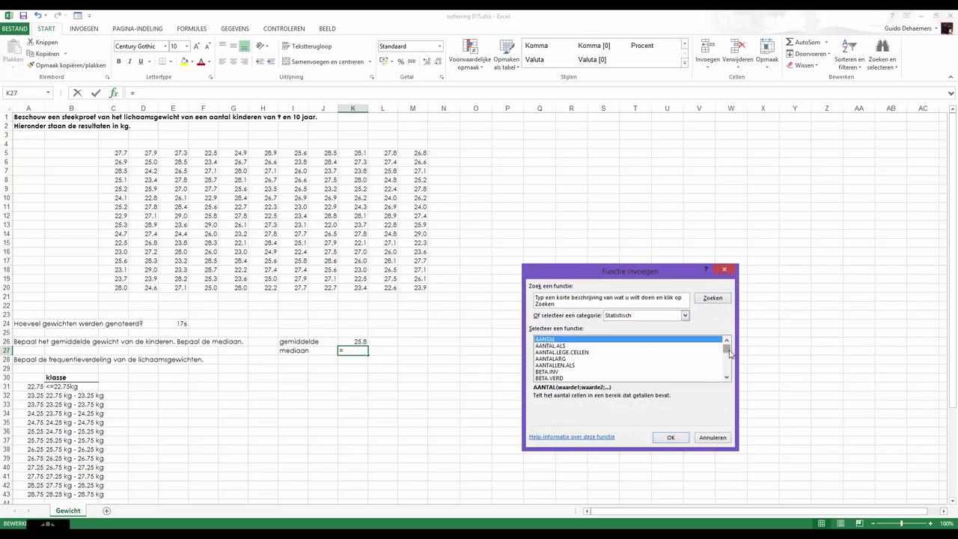
left_click_drag(728, 356, 726, 364)
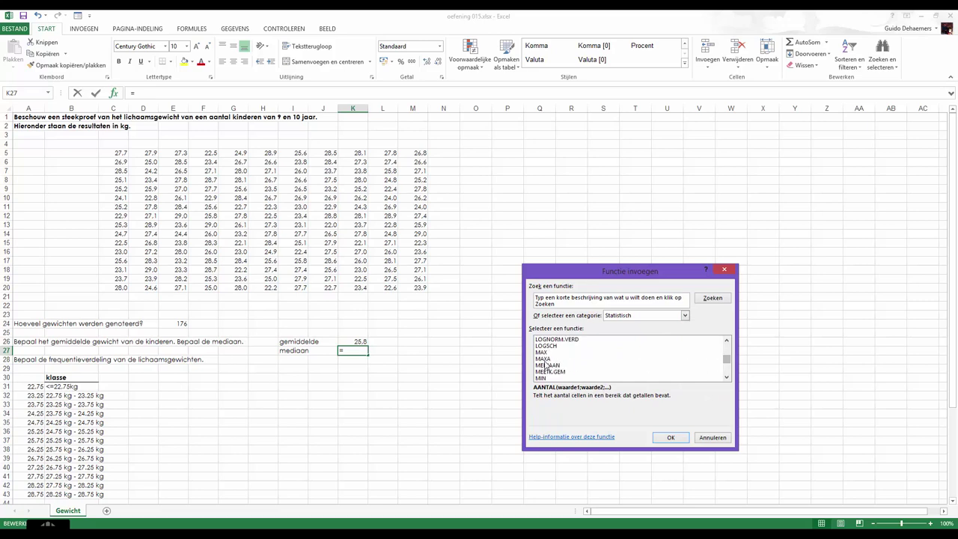
double_click(547, 366)
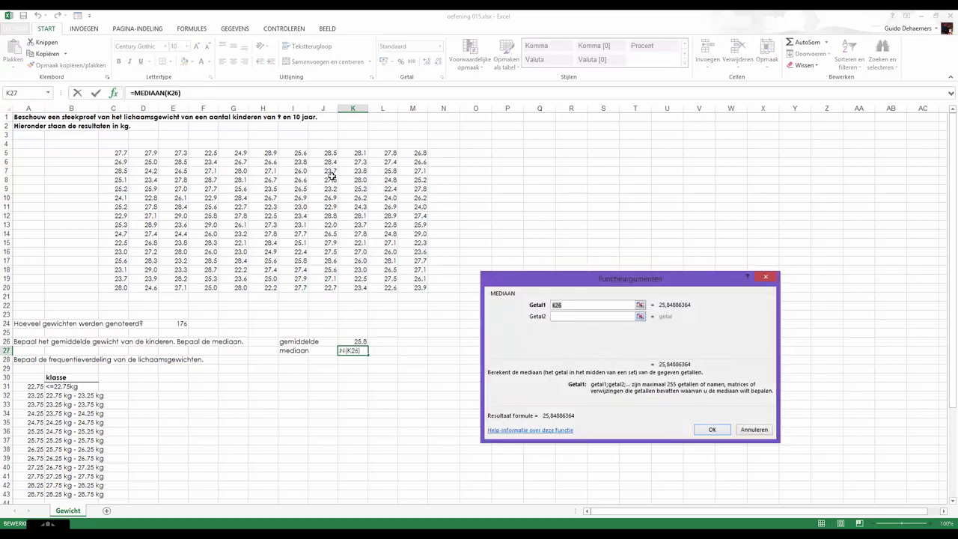
left_click_drag(120, 152, 402, 286)
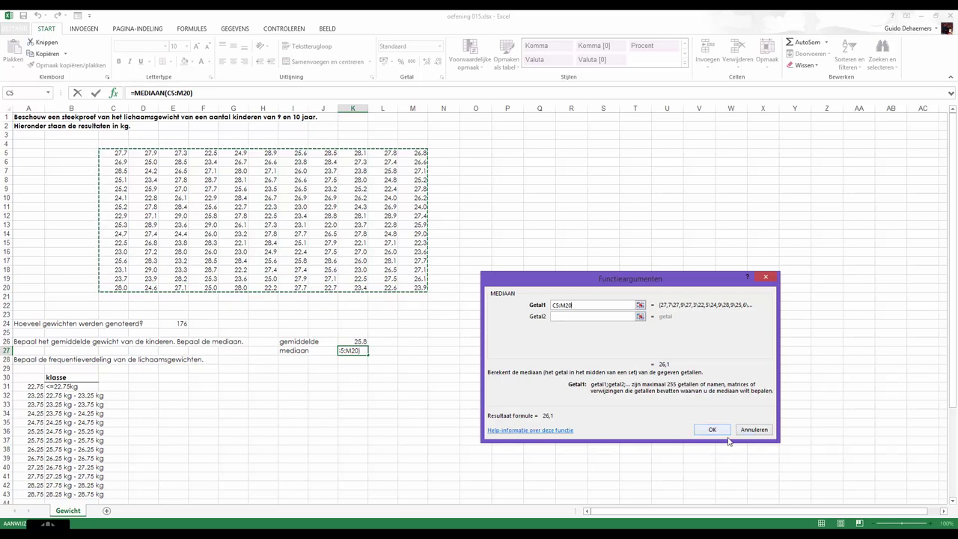
left_click(713, 430)
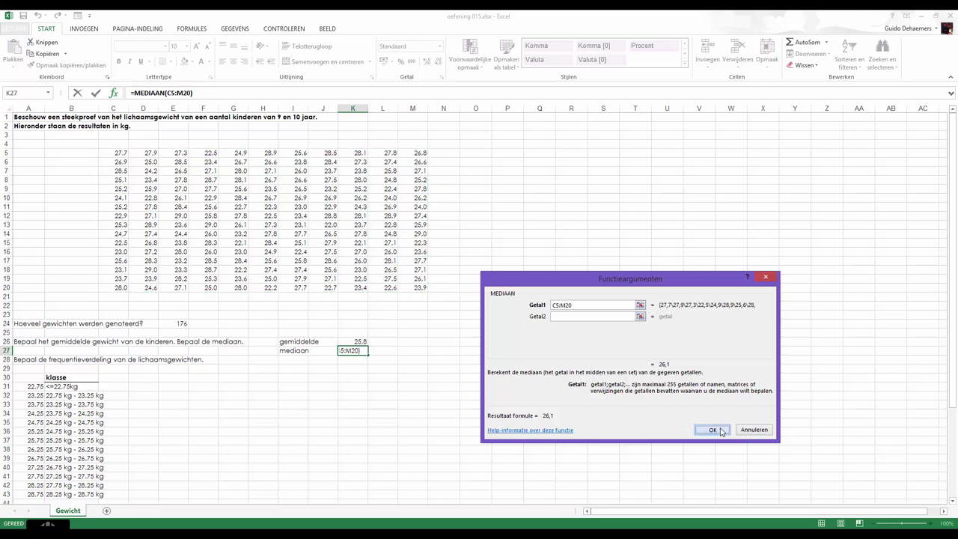
left_click(715, 431)
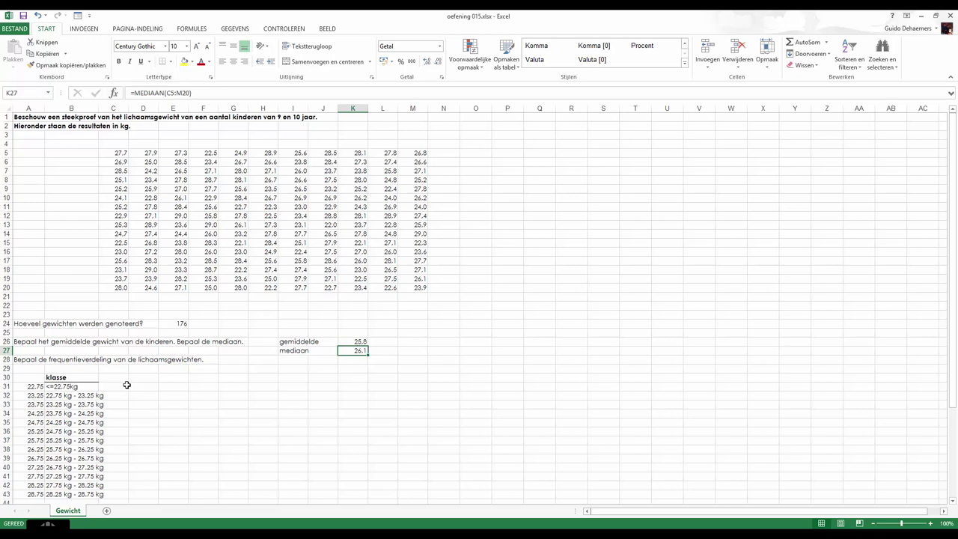
Step: Select D31:D44 and choose the INTERVAL function for the frequency counts
left_click_drag(139, 387, 134, 496)
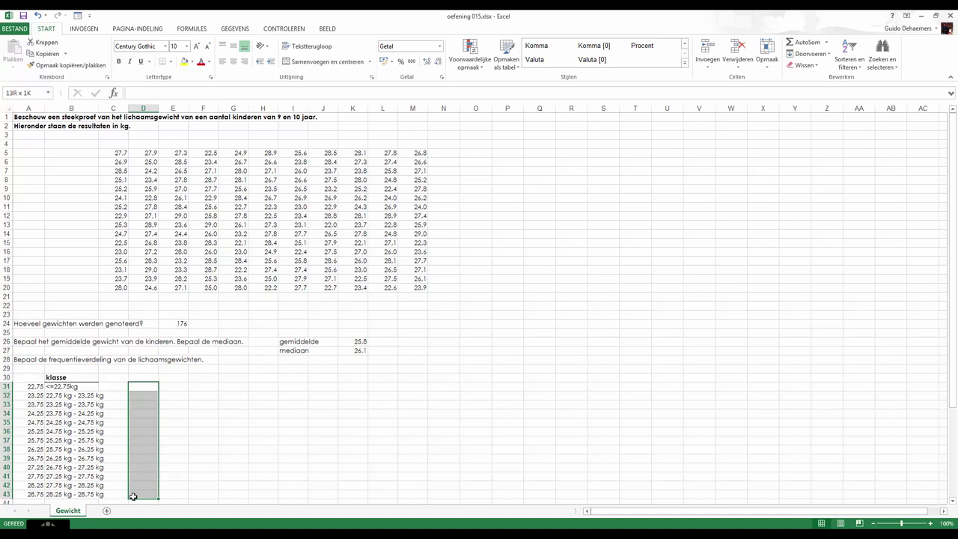
left_click_drag(133, 497, 133, 501)
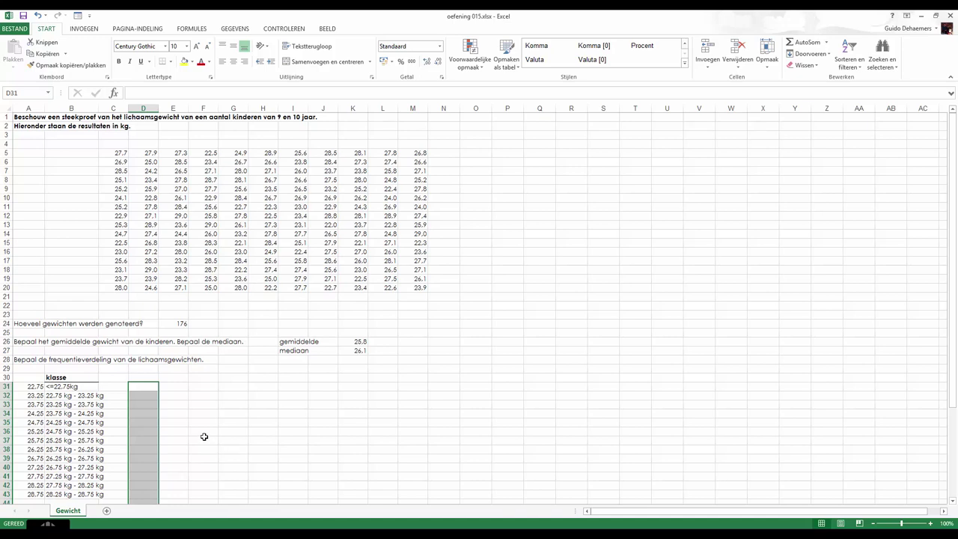
left_click(114, 93)
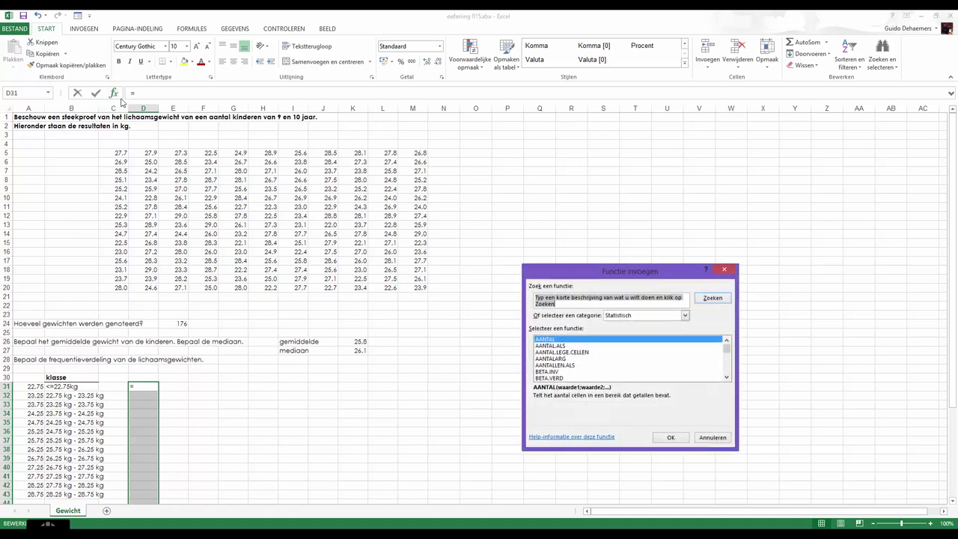
scroll(584, 364, "down", 3)
scroll(584, 364, "down", 2)
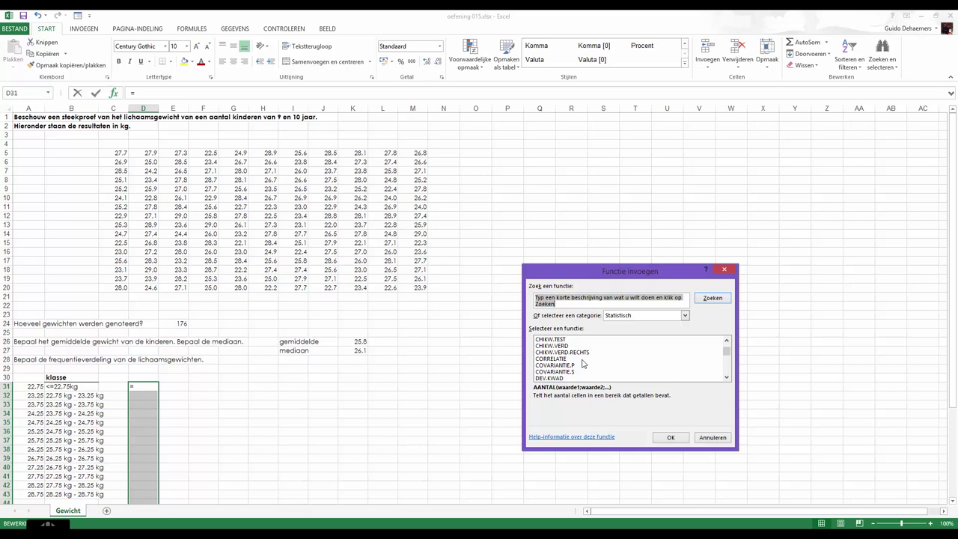
scroll(583, 364, "down", 3)
scroll(583, 364, "down", 2)
scroll(583, 364, "down", 2)
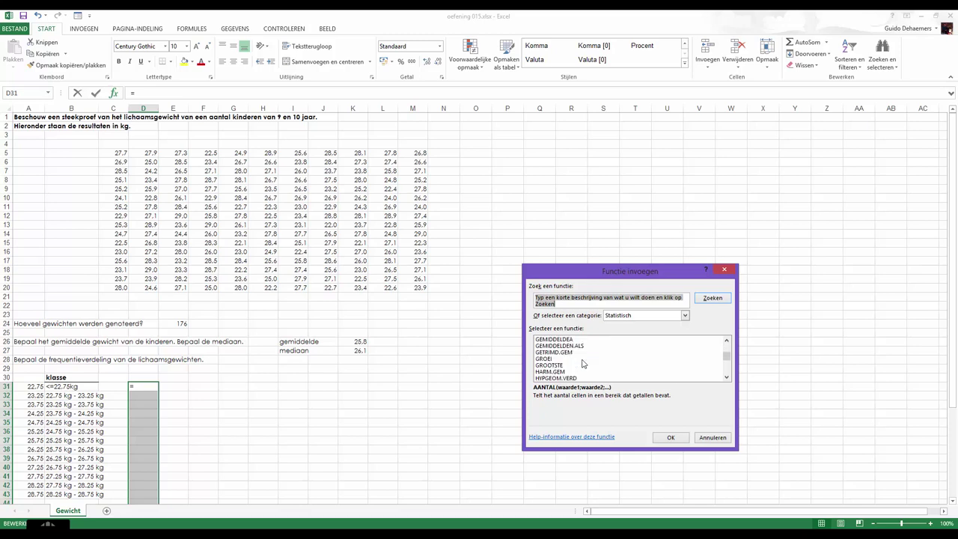
scroll(583, 364, "down", 2)
left_click(551, 346)
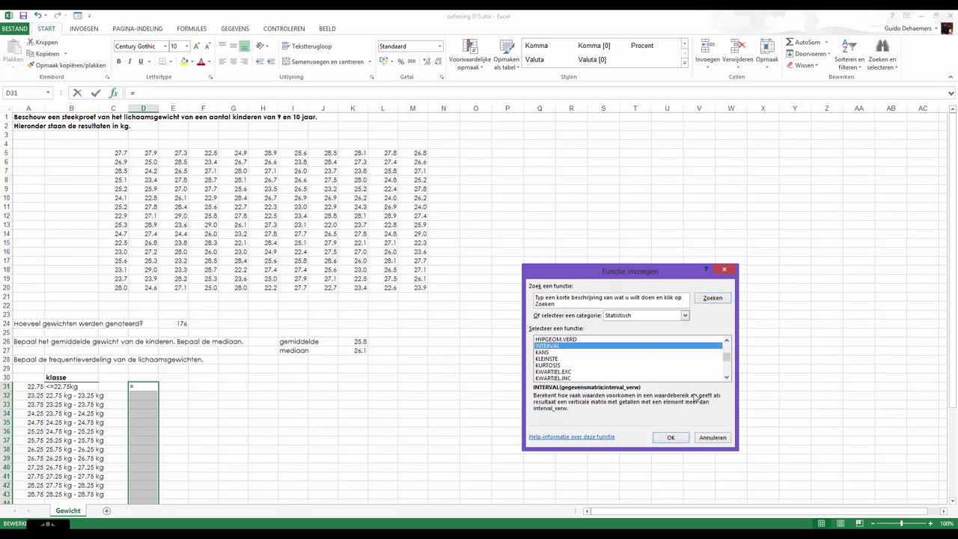
left_click(679, 437)
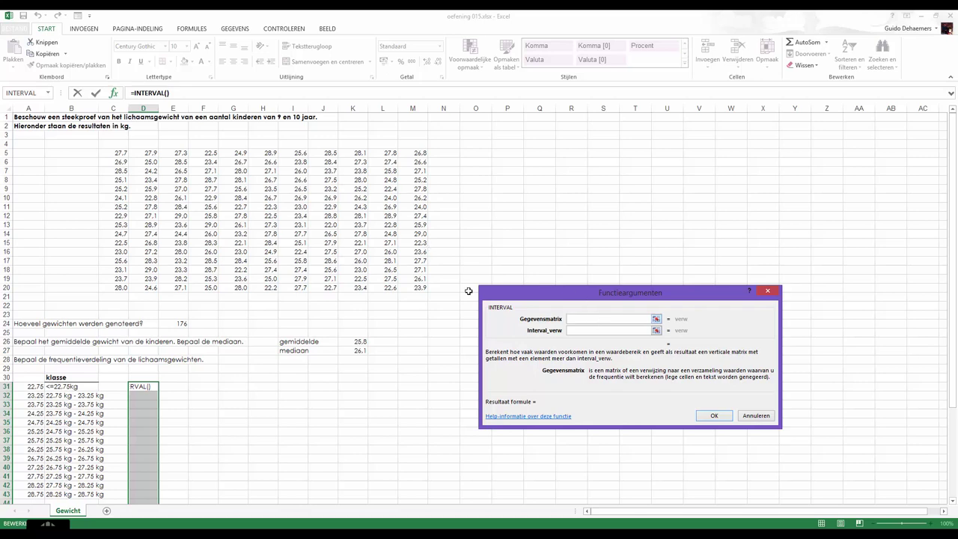
Step: Give INTERVAL data C5:M20 and class bounds A31:A43, entered as an array formula
mouse_move(122, 154)
left_mouse_down()
mouse_move(197, 157)
mouse_move(419, 289)
left_mouse_up()
left_click(577, 331)
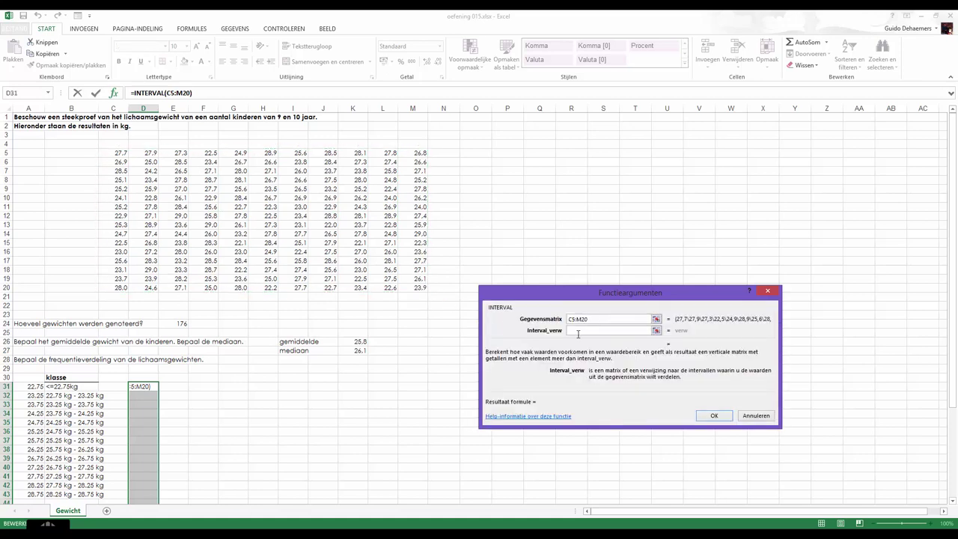
left_click_drag(35, 386, 34, 464)
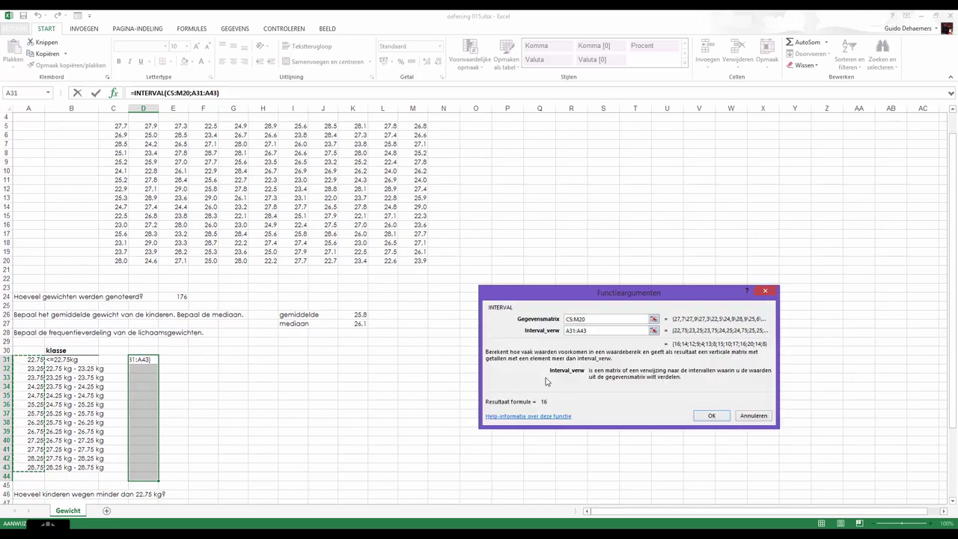
key("ctrl+shift+Return")
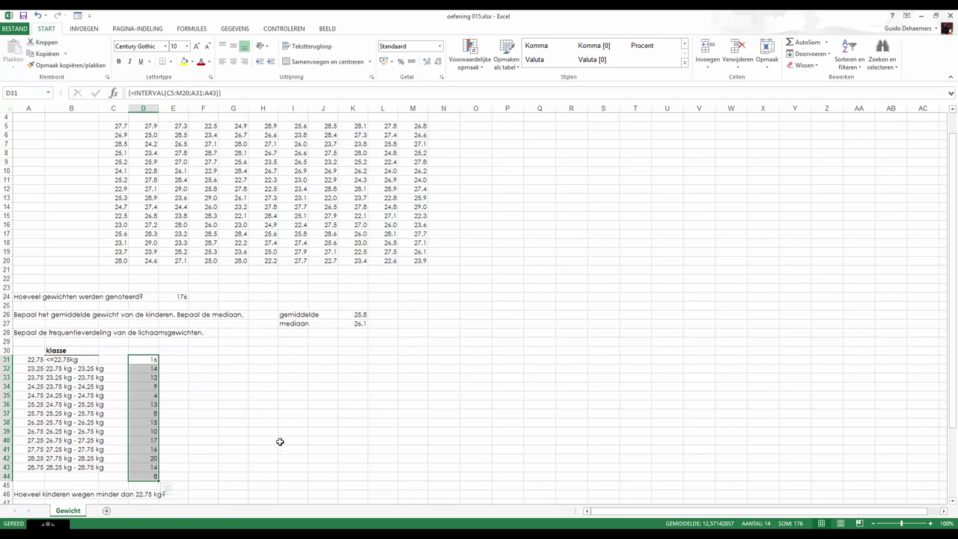
scroll(280, 442, "down", 1)
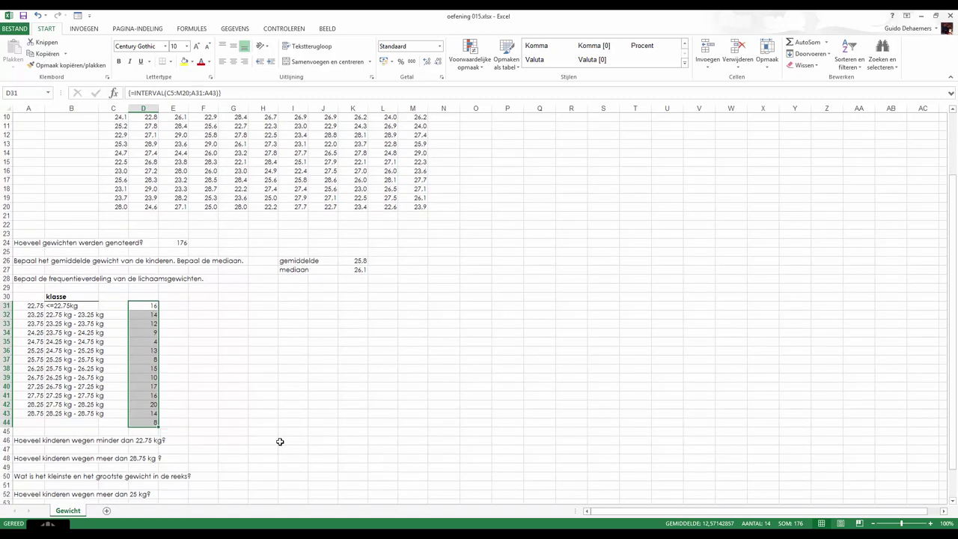
scroll(280, 442, "down", 1)
left_click(203, 413)
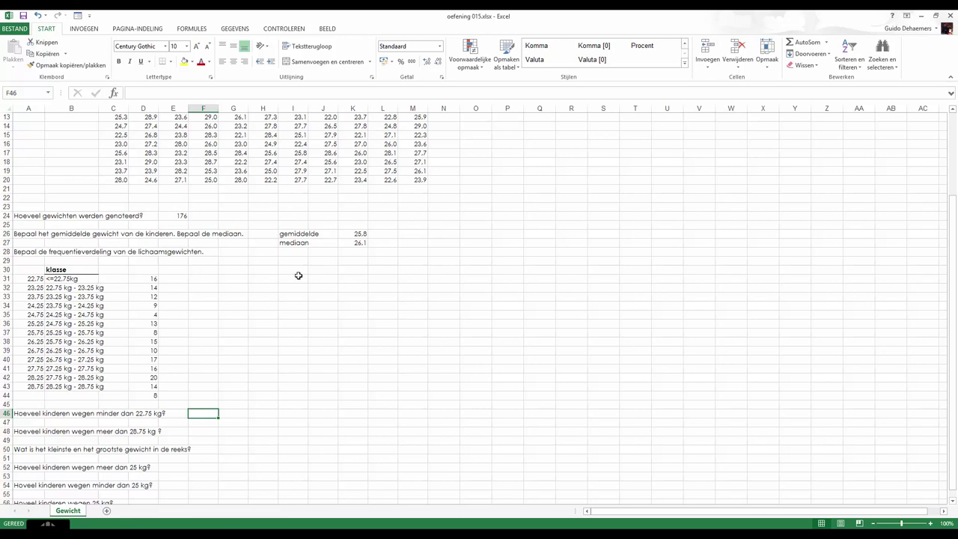
left_click(117, 94)
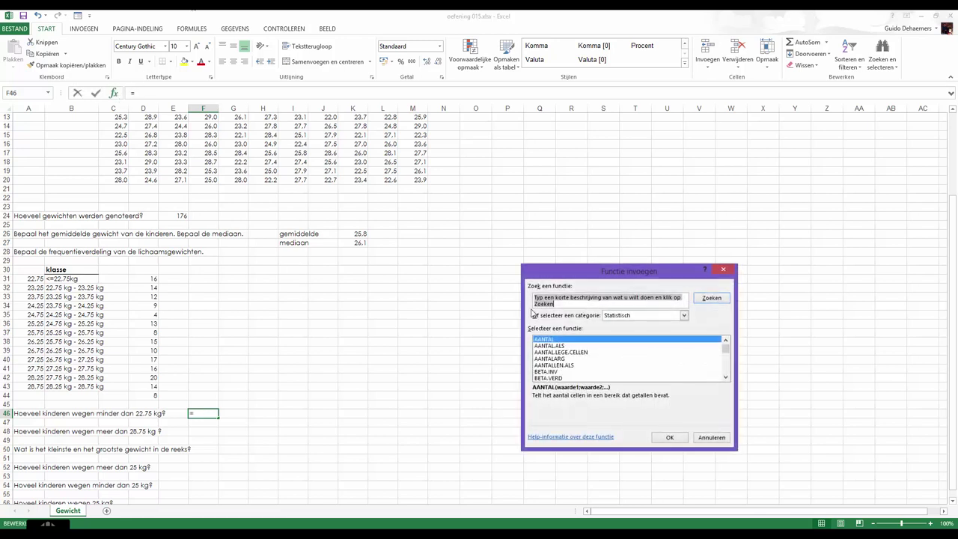
double_click(578, 346)
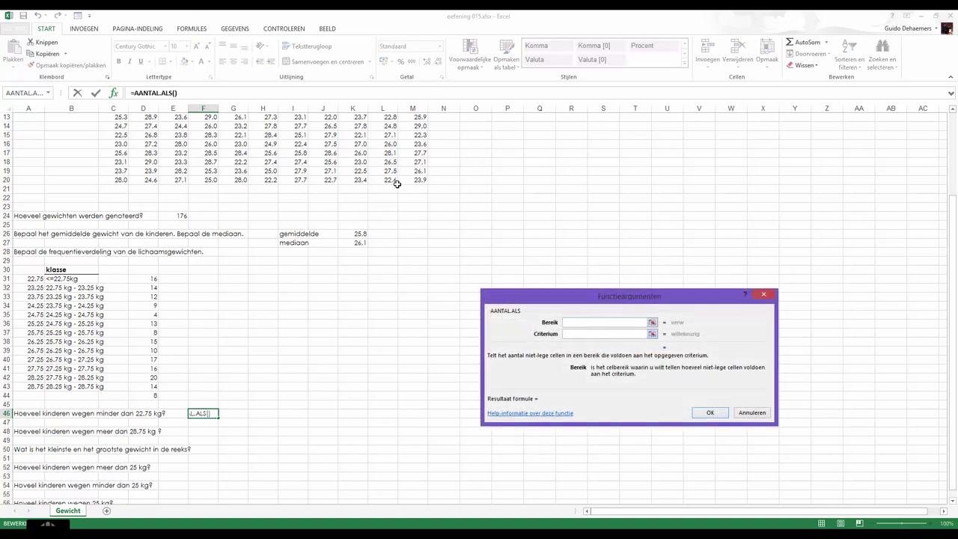
mouse_move(408, 180)
left_mouse_down()
mouse_move(296, 134)
mouse_move(129, 108)
mouse_move(113, 152)
left_mouse_up()
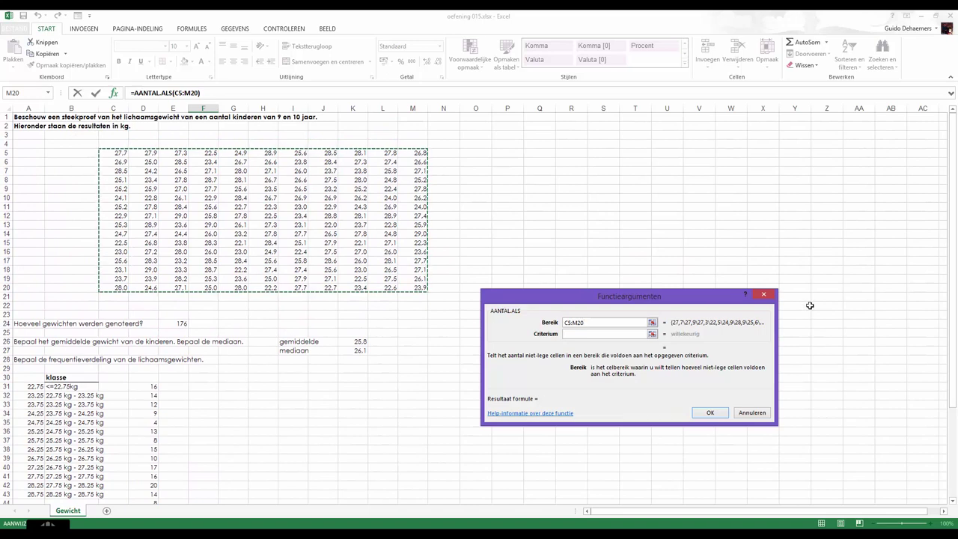
left_click(764, 295)
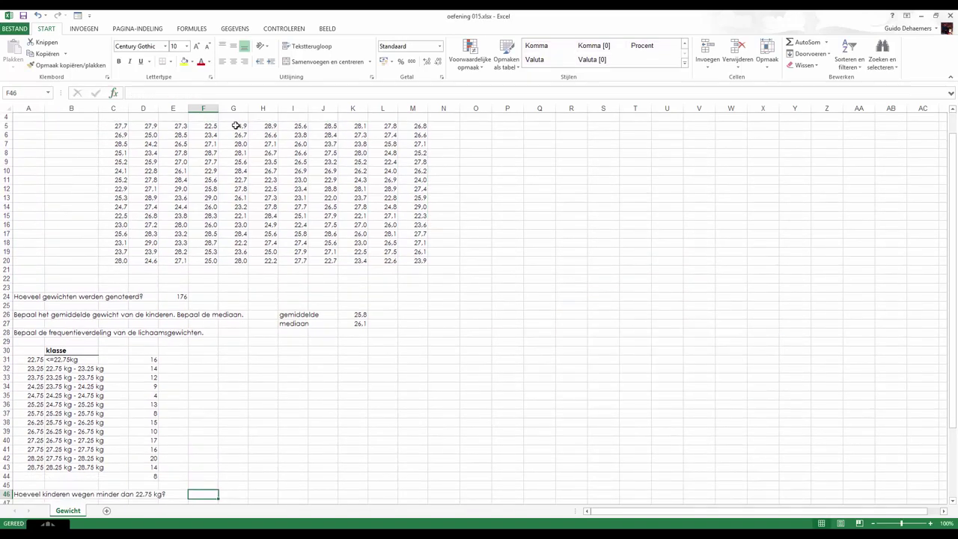
Step: Name the range C5:M20 'gewicht' using the Name Box
left_click_drag(118, 126, 419, 261)
left_click(9, 92)
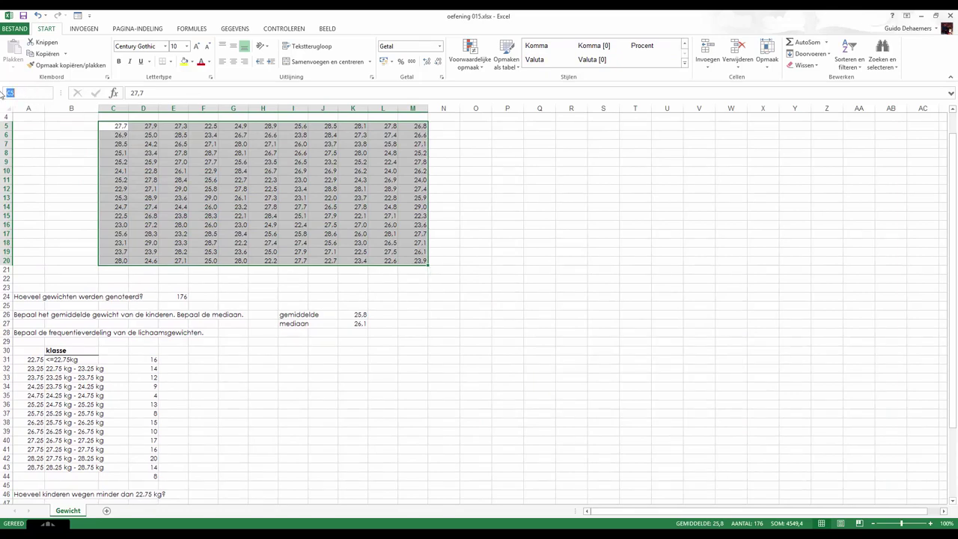
type("gewicht")
key("Return")
scroll(249, 451, "down", 1)
Step: Enter =AANTAL.ALS(gewicht;'<22,75') in F46, counting 16 children under 22.75 kg
left_click(203, 467)
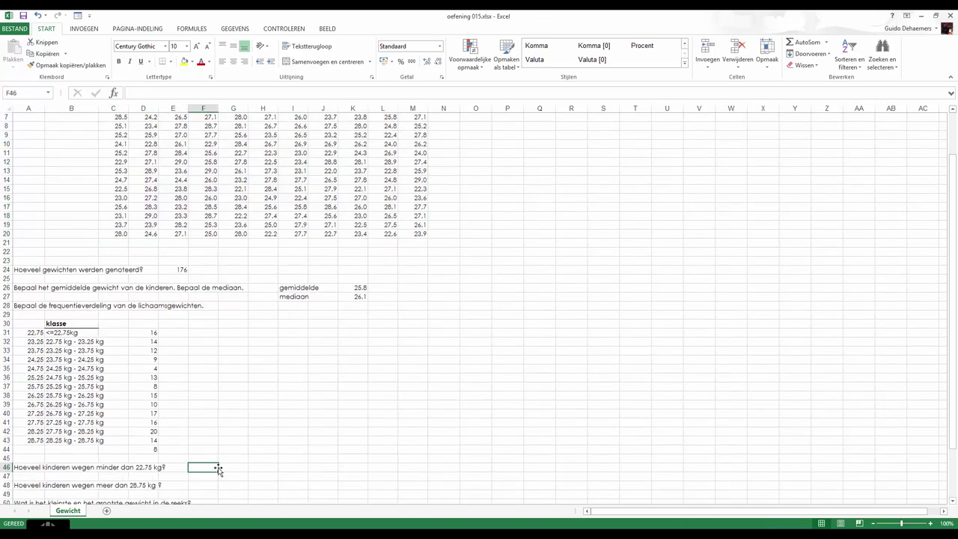
left_click(117, 96)
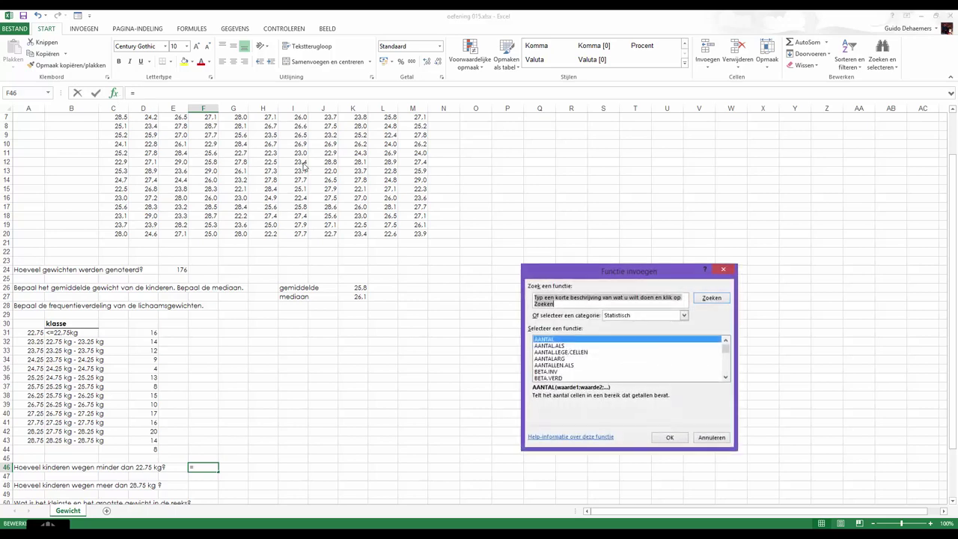
double_click(548, 349)
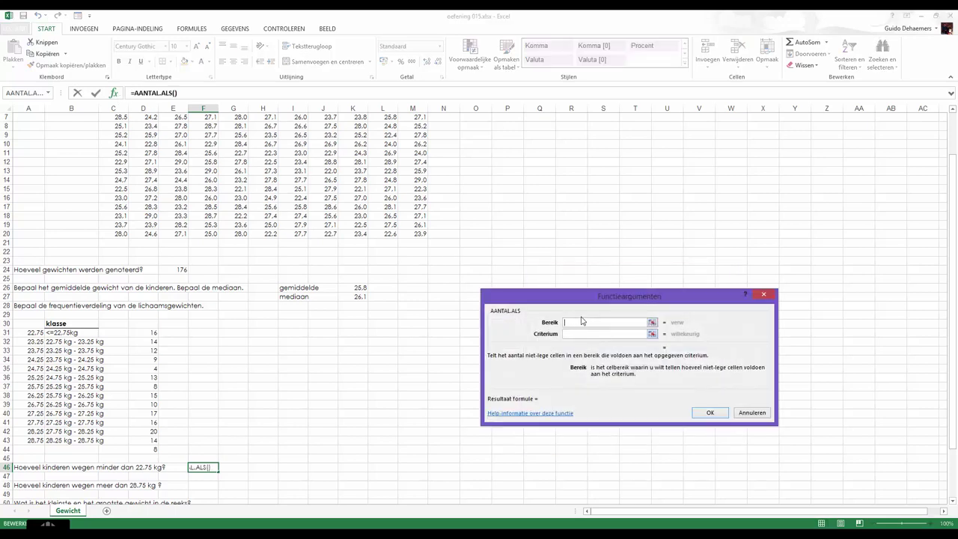
type("gewicht")
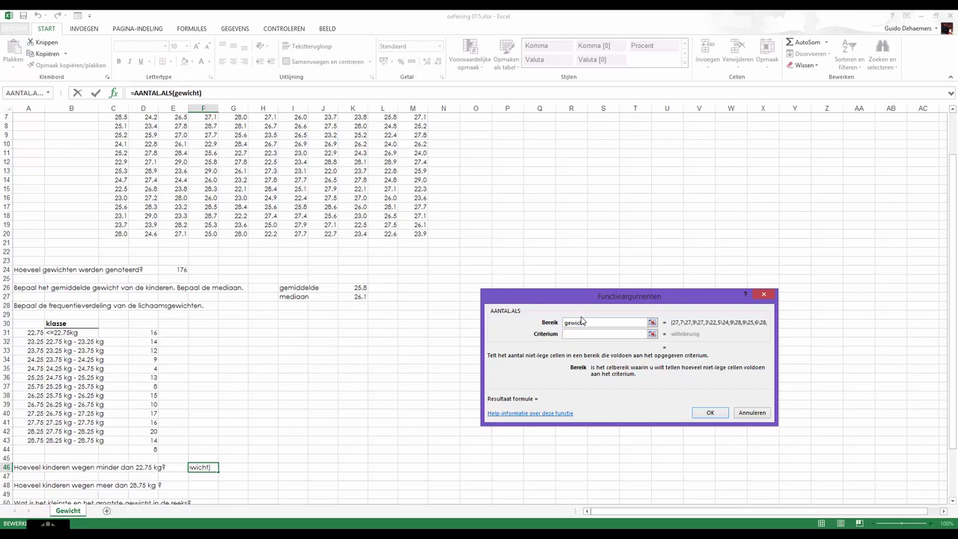
left_click(589, 335)
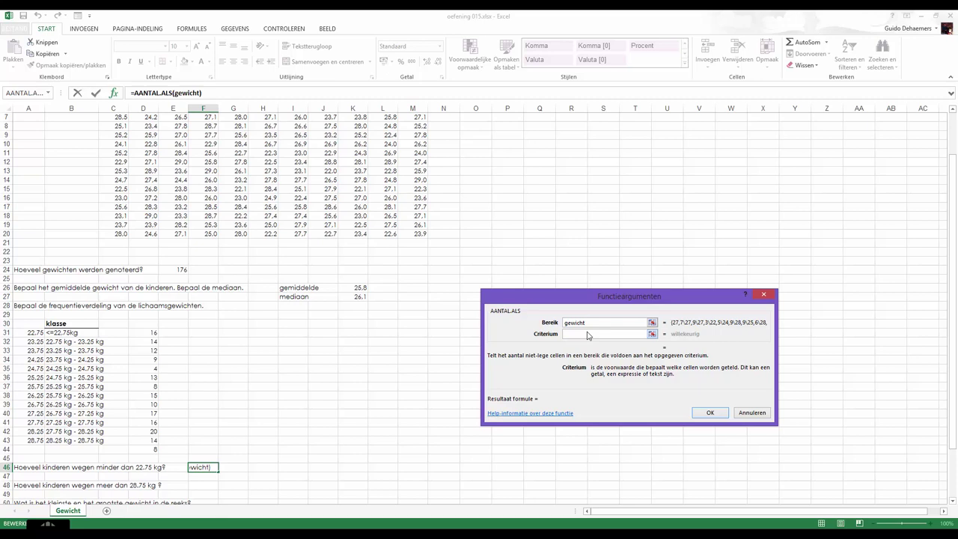
type("<22,")
type("75")
left_click(599, 323)
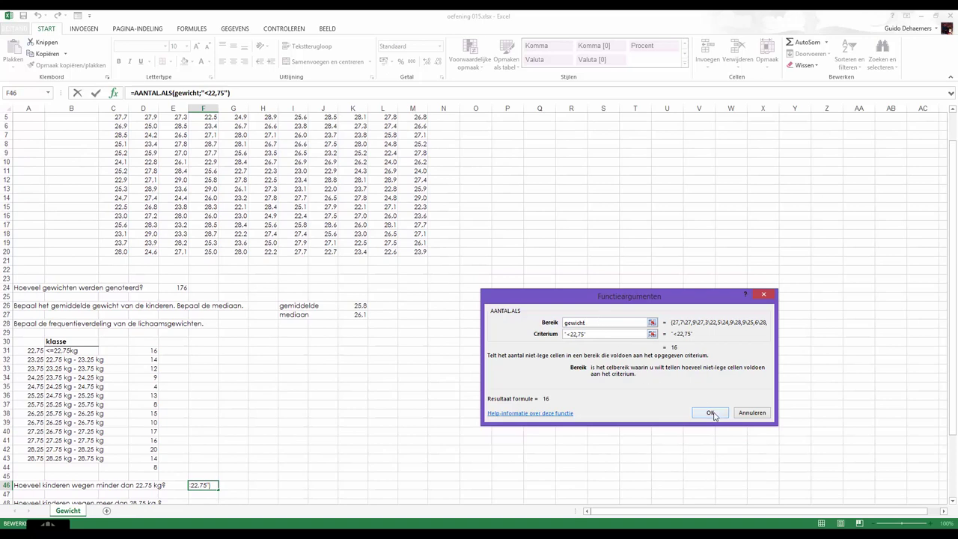
left_click(712, 413)
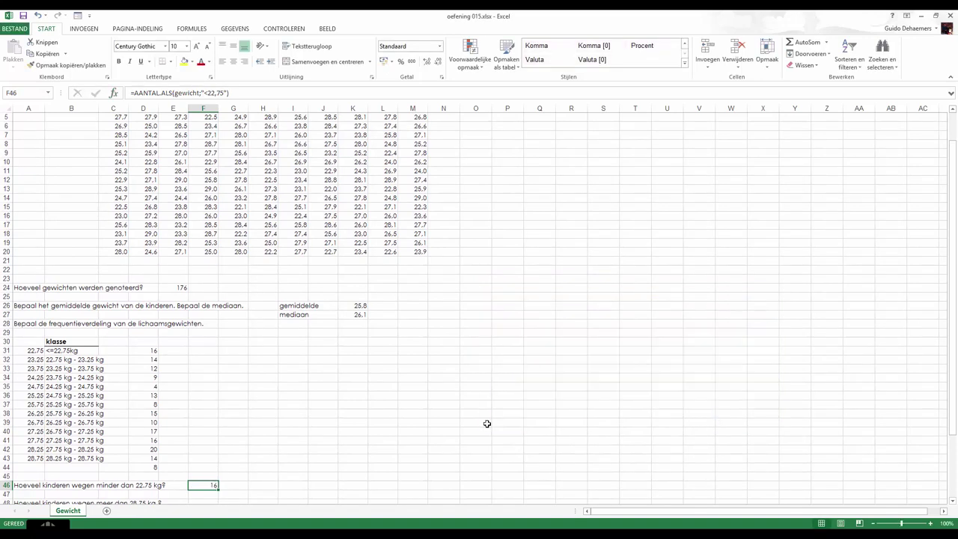
scroll(327, 428, "down", 2)
Step: Enter =AANTAL.ALS(gewicht;'>28,75') in F48, counting 8 children over 28.75 kg
left_click(200, 450)
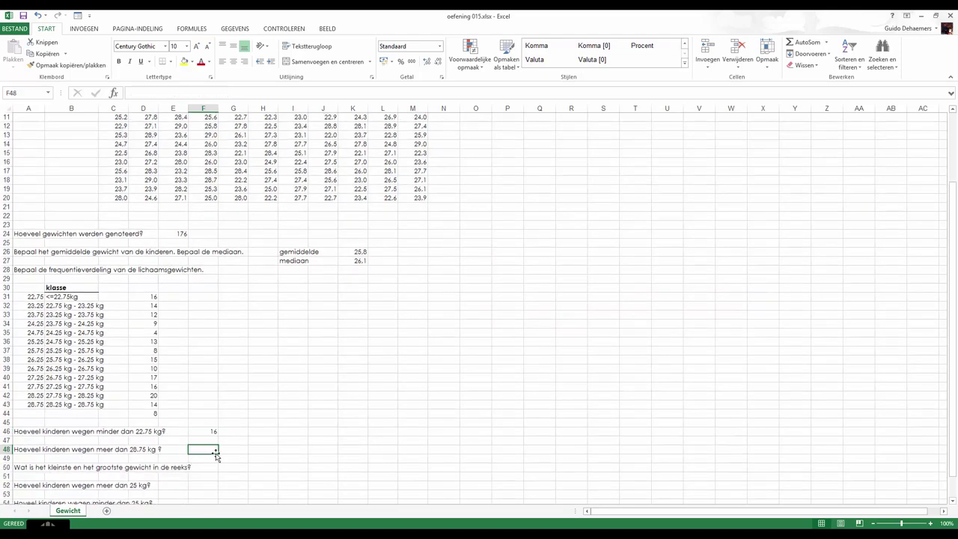
left_click(114, 94)
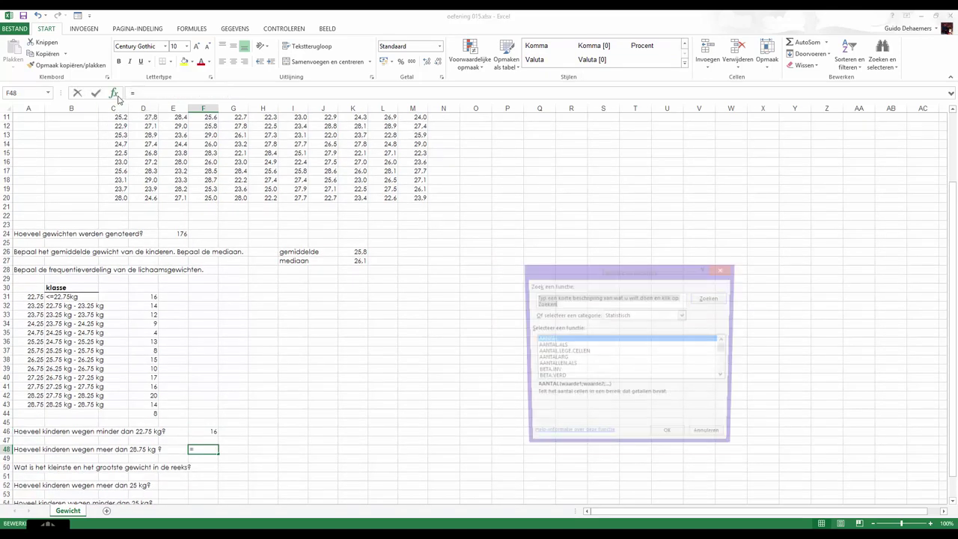
left_click(560, 347)
key("Return")
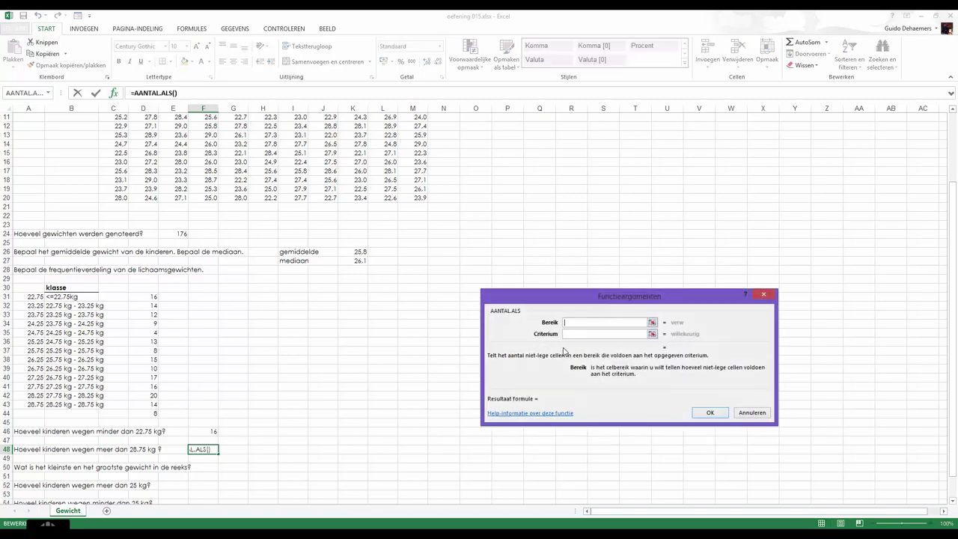
type("ge")
type("xi")
key("BackSpace")
key("BackSpace")
key("BackSpace")
type("ewicht")
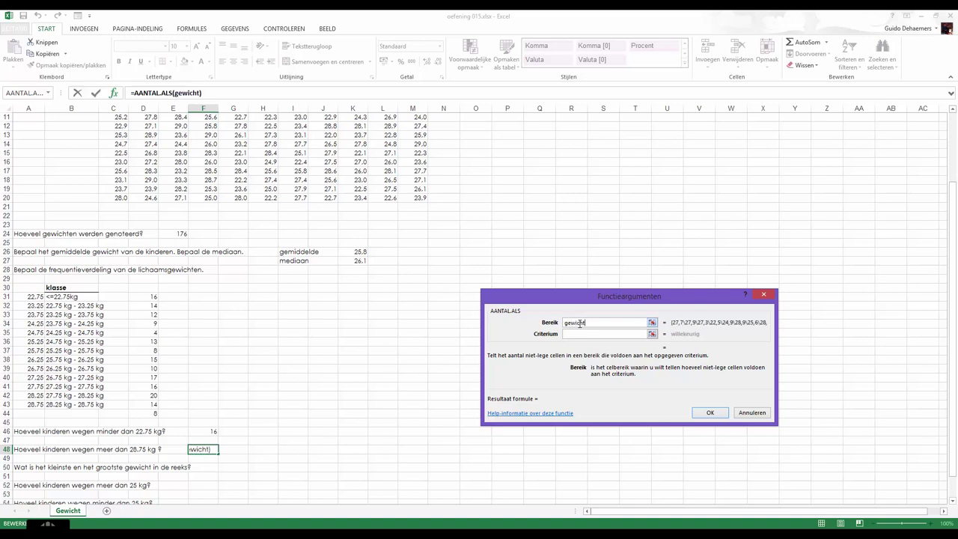
left_click(575, 335)
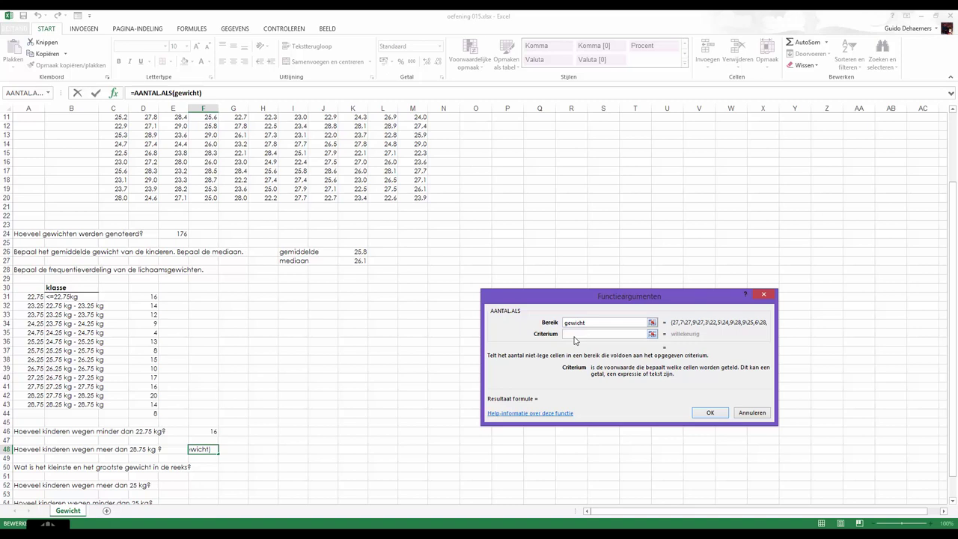
type(">")
type("28,")
type("75")
key("Tab")
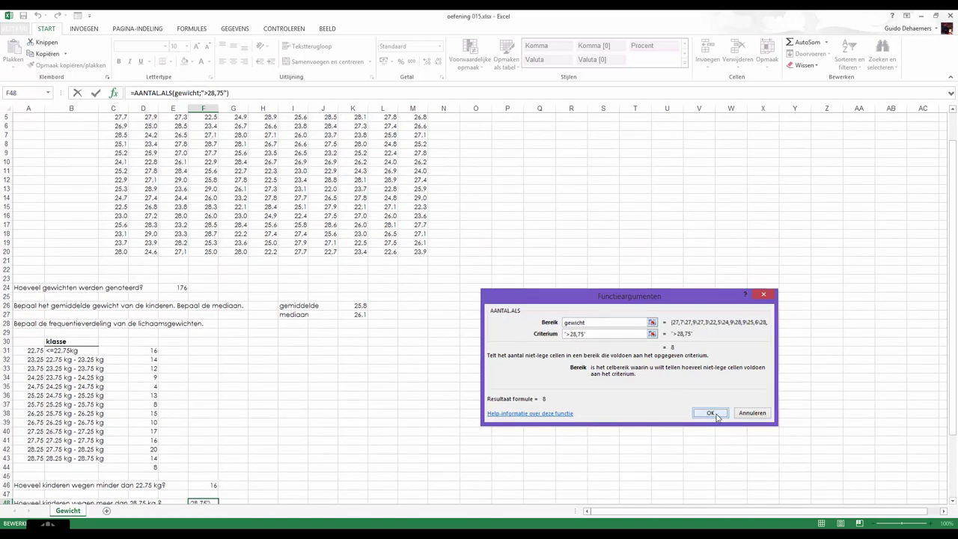
left_click(712, 414)
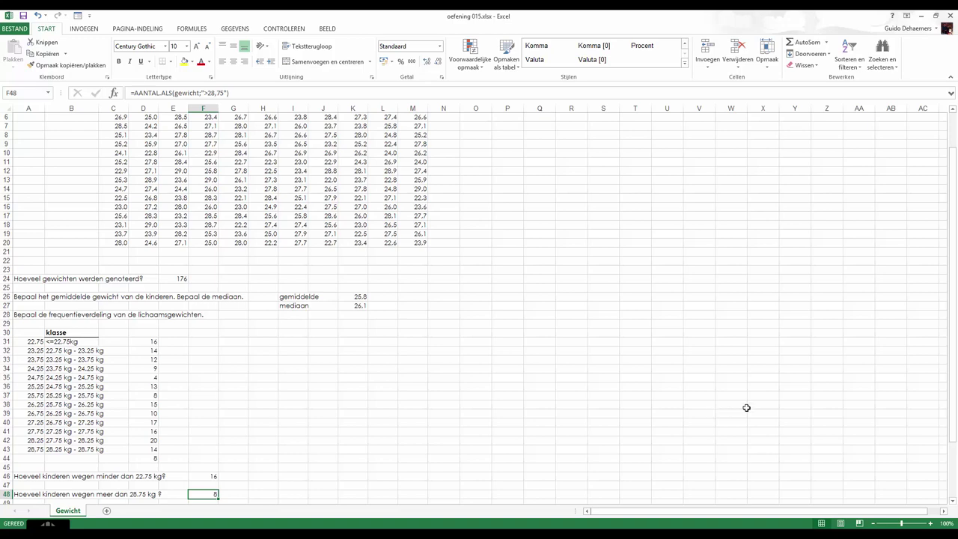
Step: Enter =MIN(gewicht) in G50, showing the smallest weight, 22
scroll(449, 408, "down", 2)
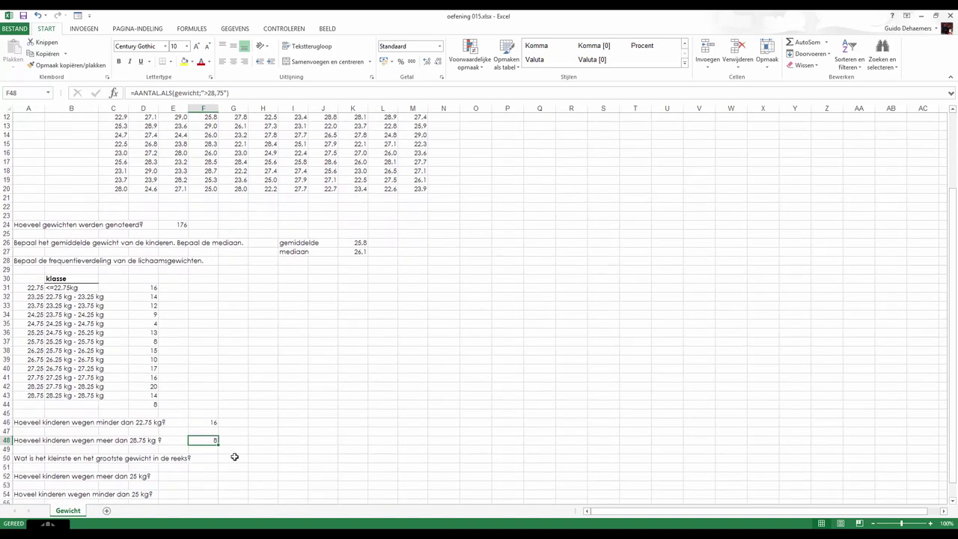
left_click(232, 458)
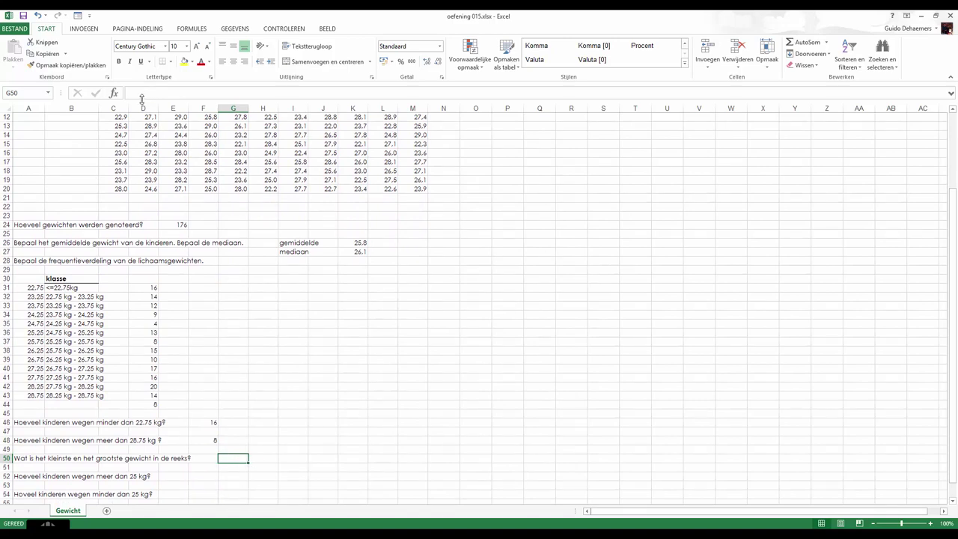
left_click(113, 93)
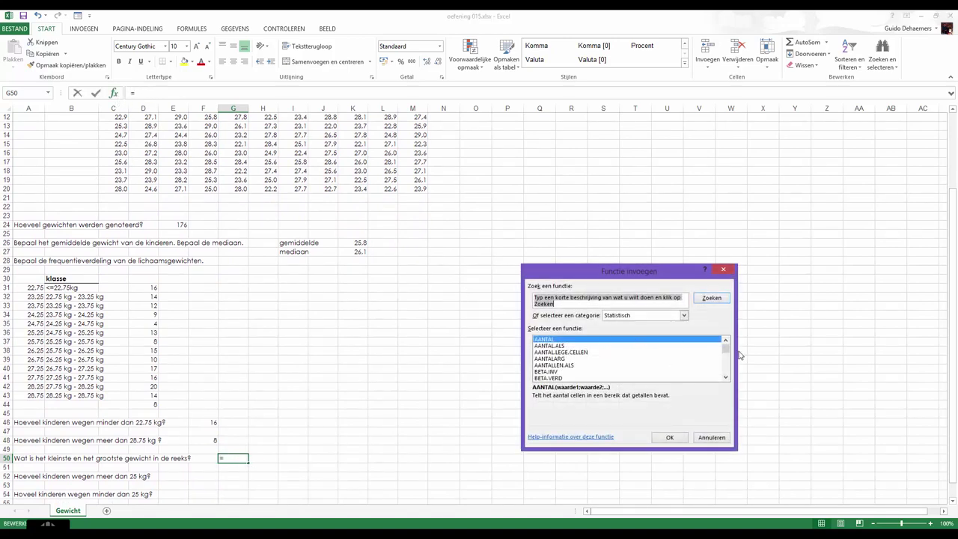
left_click_drag(725, 348, 726, 360)
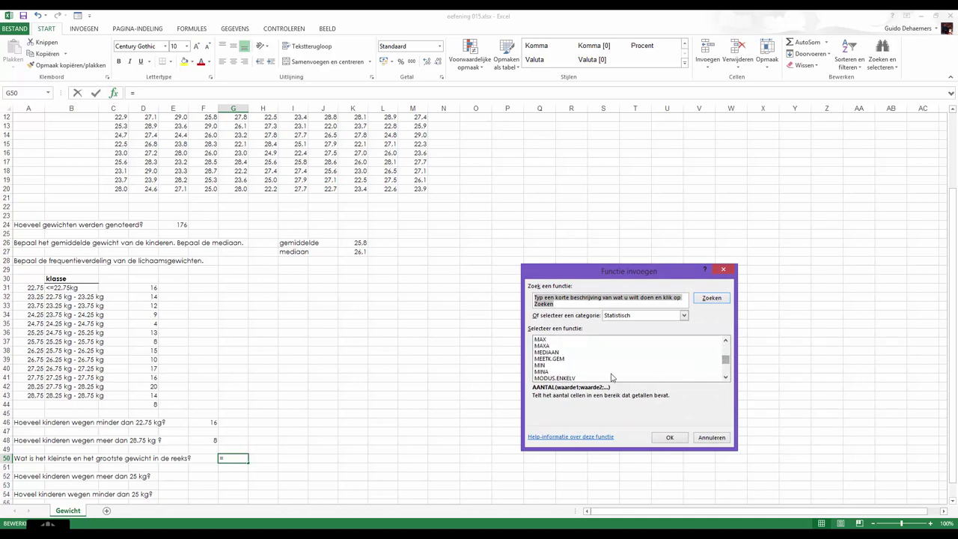
double_click(543, 365)
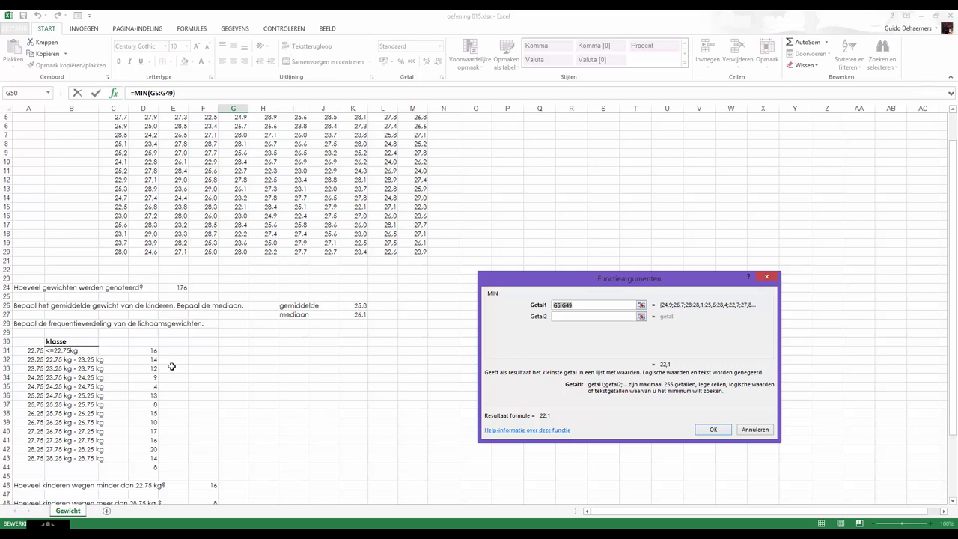
type("ge")
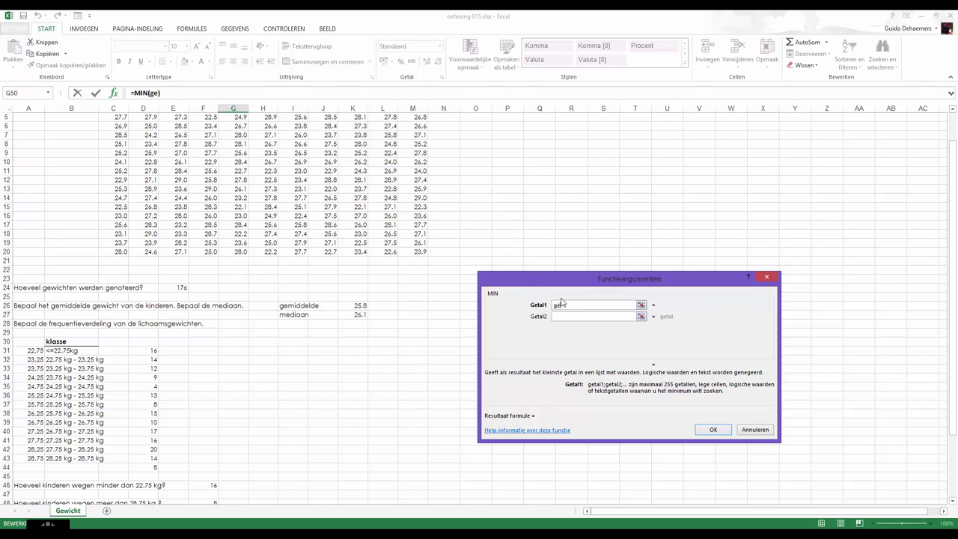
type("wicht")
key("Return")
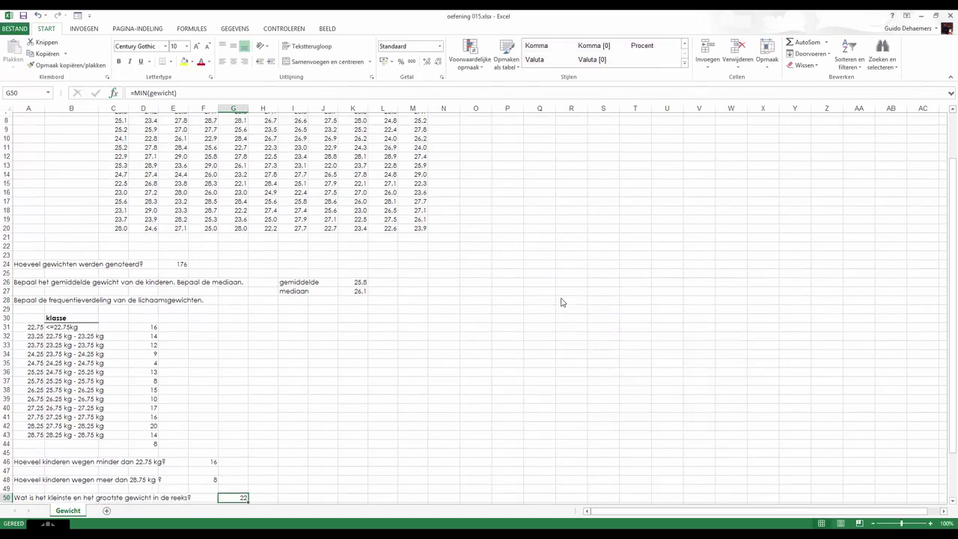
Step: Enter =MAX(gewicht) in I50, showing the largest weight, 29
left_click(290, 492)
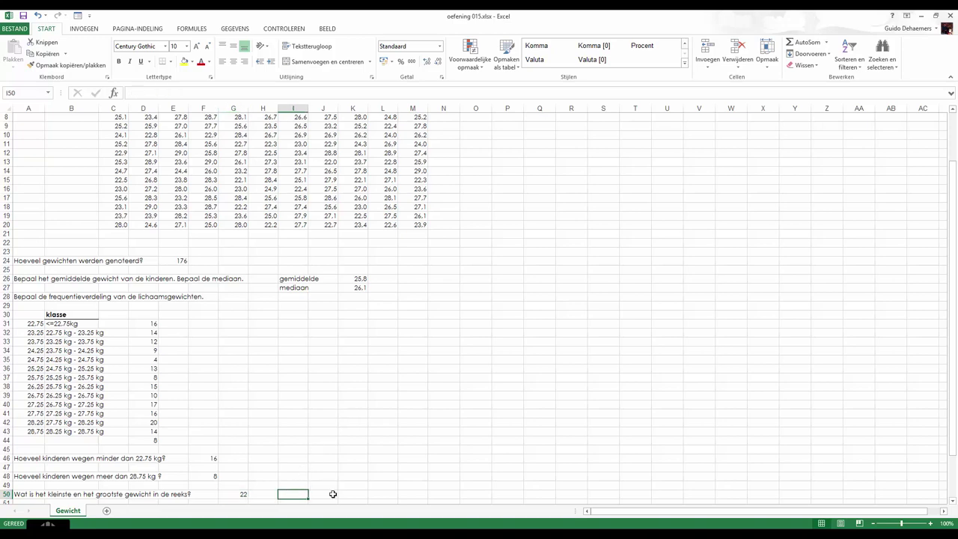
left_click(114, 93)
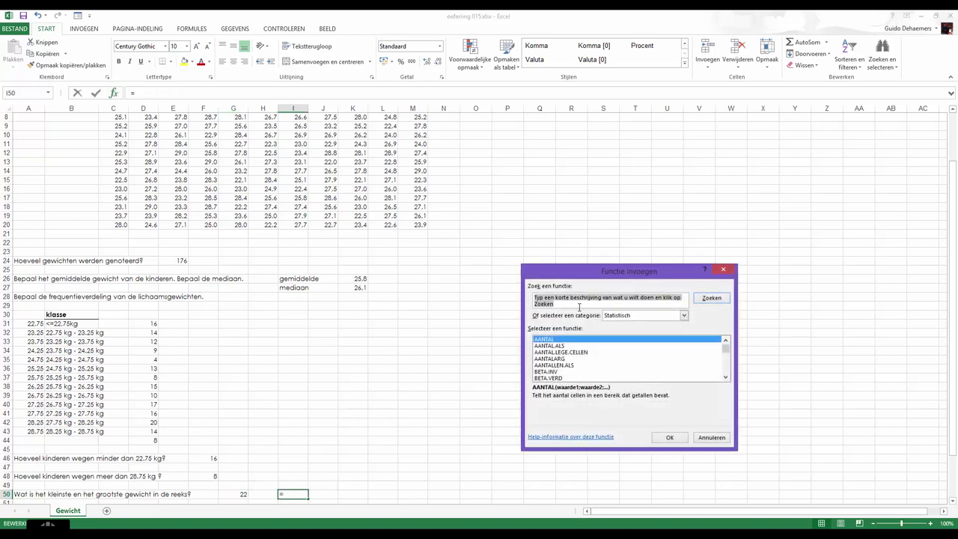
left_click_drag(726, 343, 740, 363)
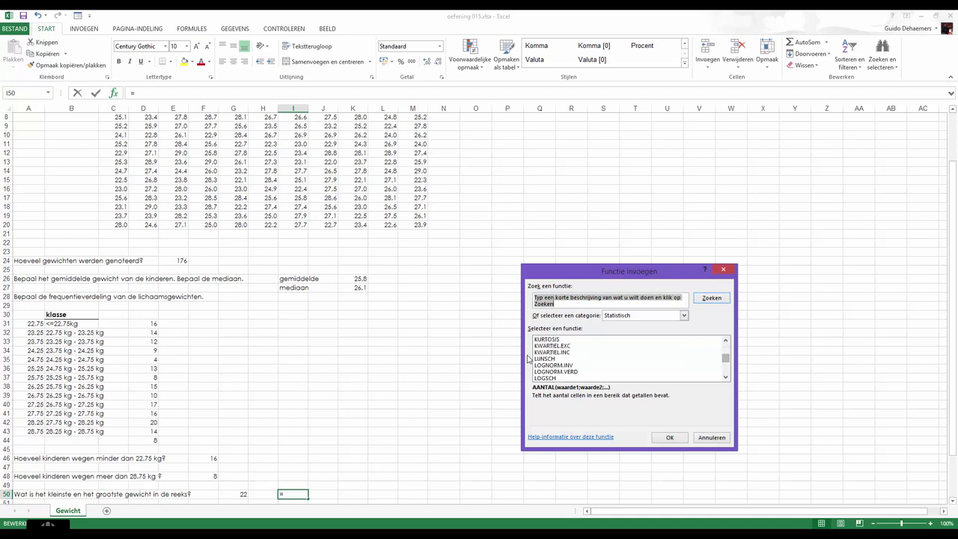
scroll(570, 356, "down", 1)
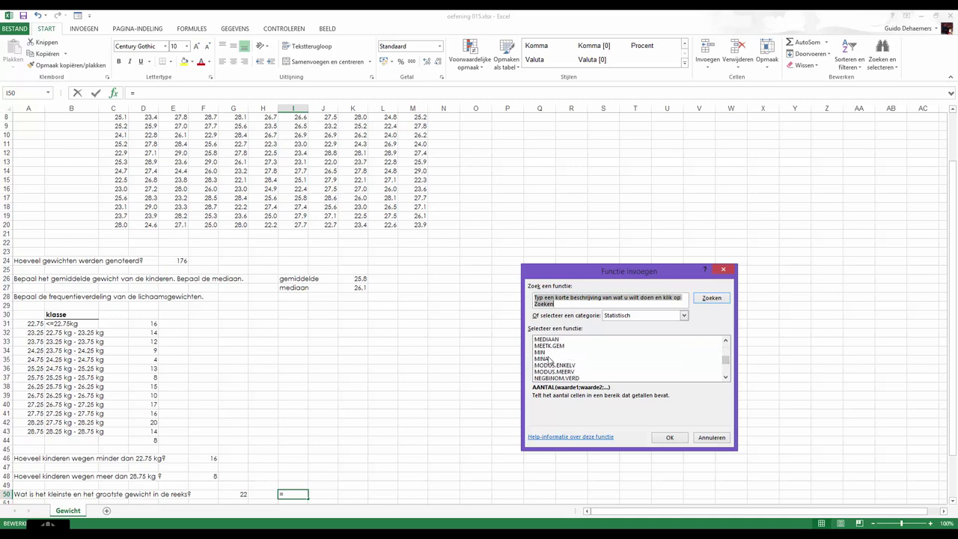
scroll(551, 362, "down", 1)
double_click(542, 346)
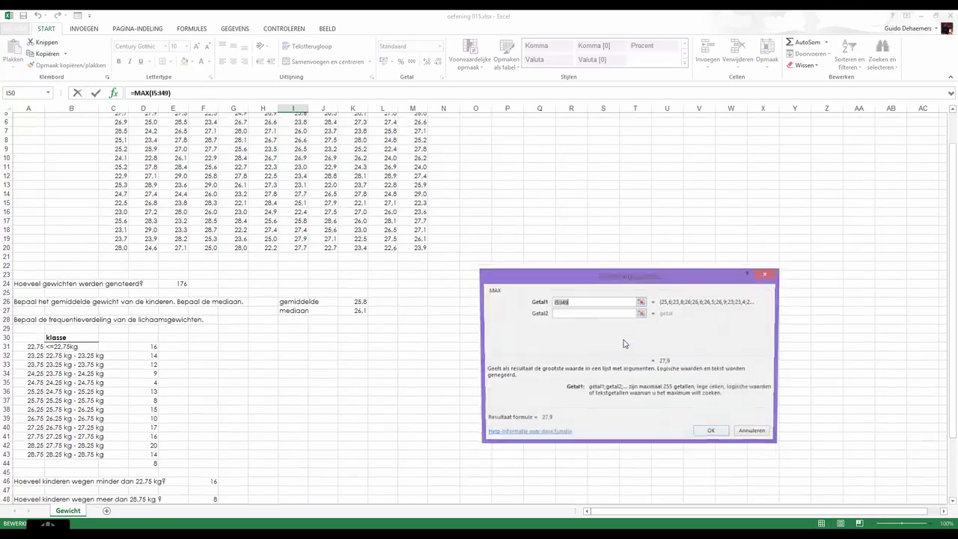
type("gew")
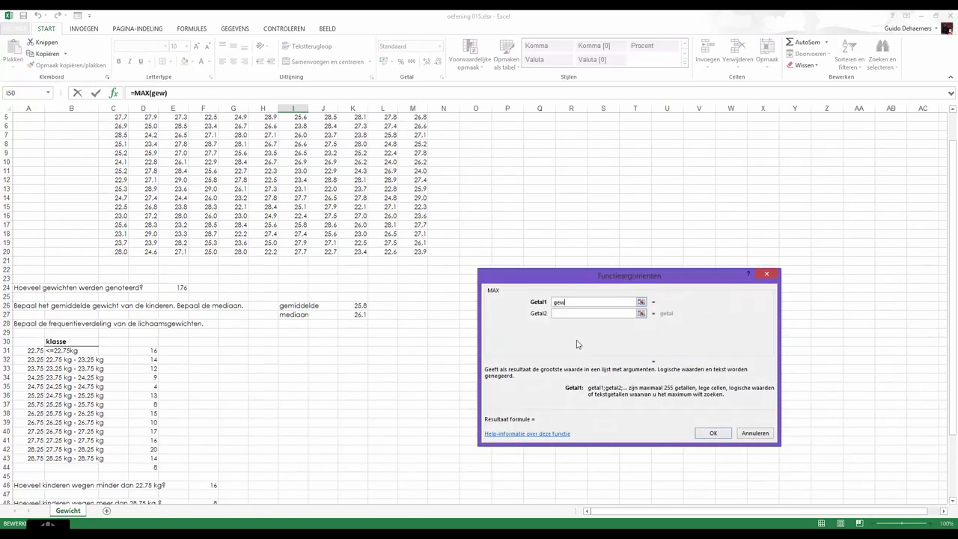
type("icht")
key("Return")
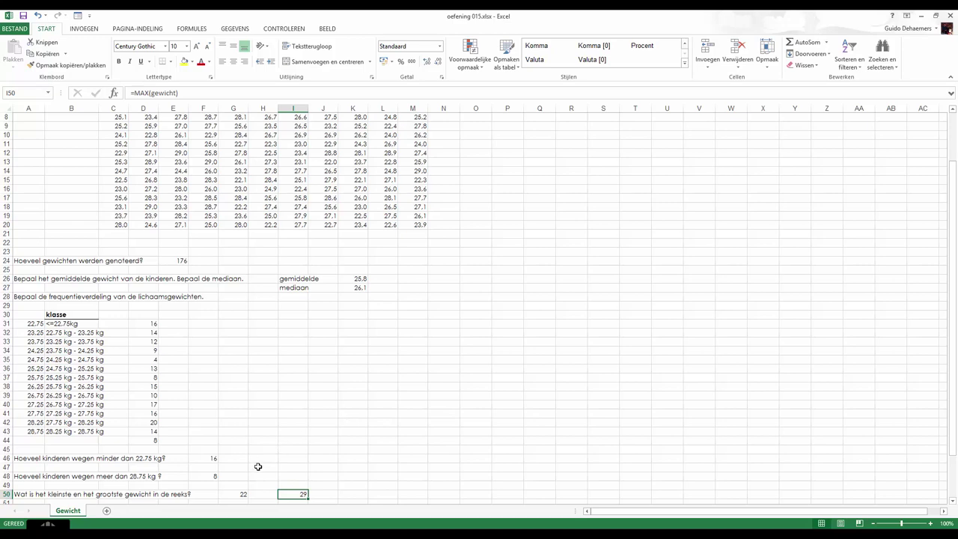
scroll(328, 487, "down", 2)
scroll(328, 487, "down", 1)
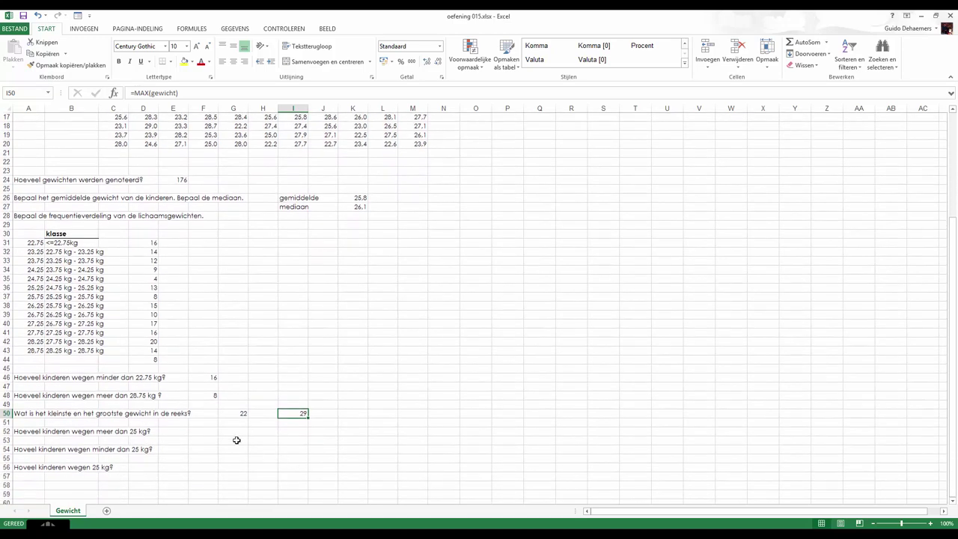
Step: Fill F52 with =AANTAL.ALS(gewicht;">25") to count the 114 children over 25 kg
left_click(213, 432)
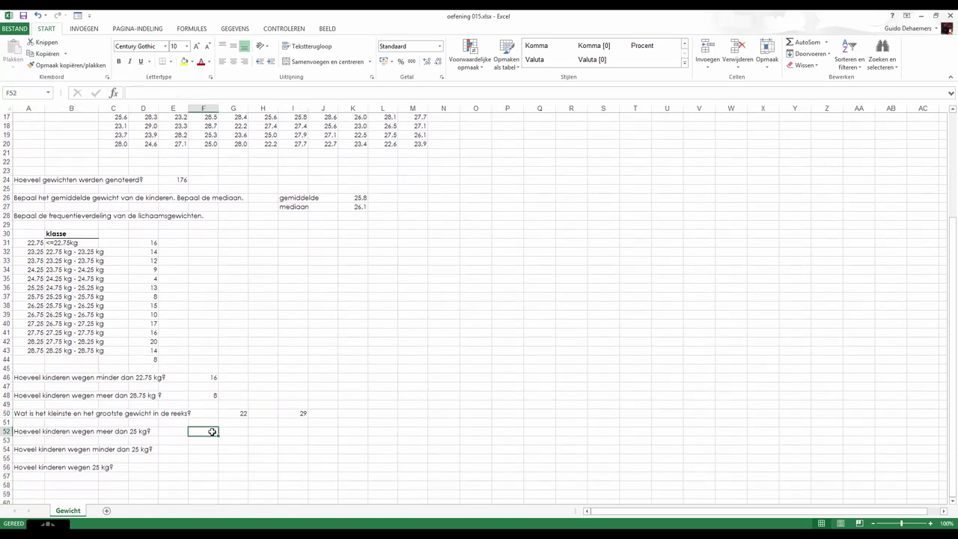
left_click(116, 97)
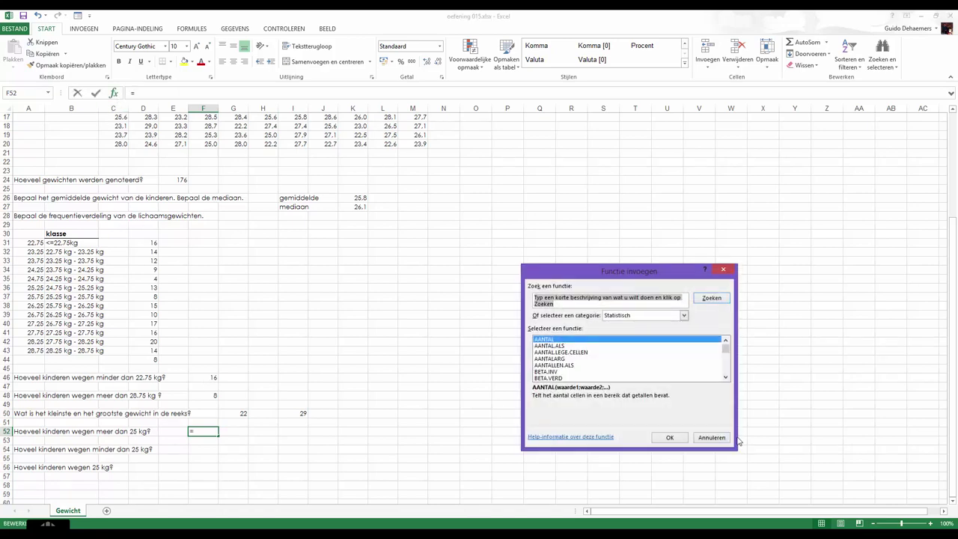
double_click(563, 346)
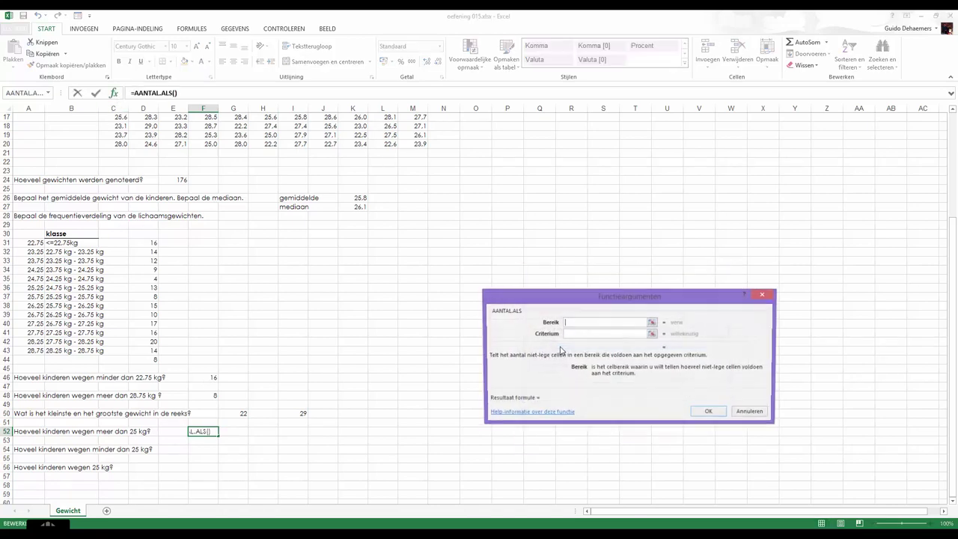
type("gewicht")
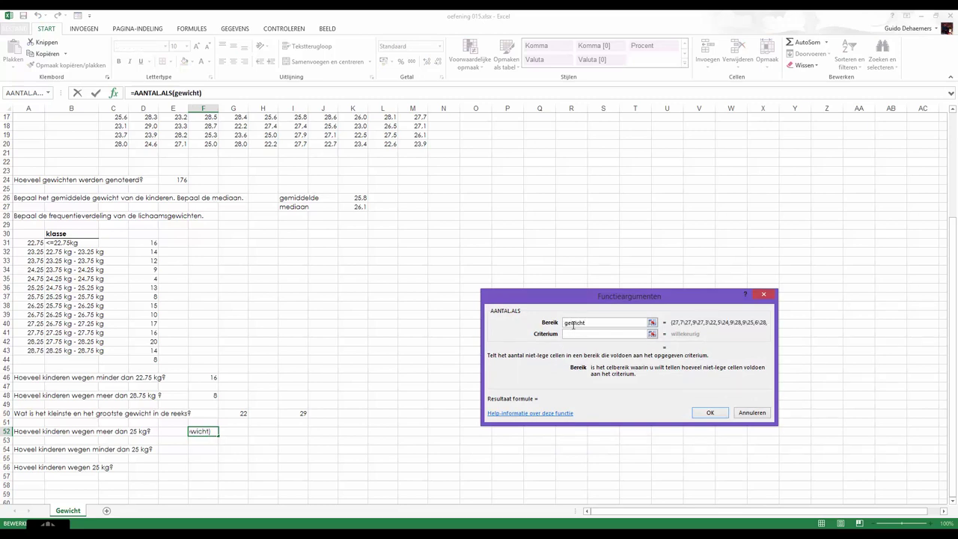
left_click(573, 335)
type(">")
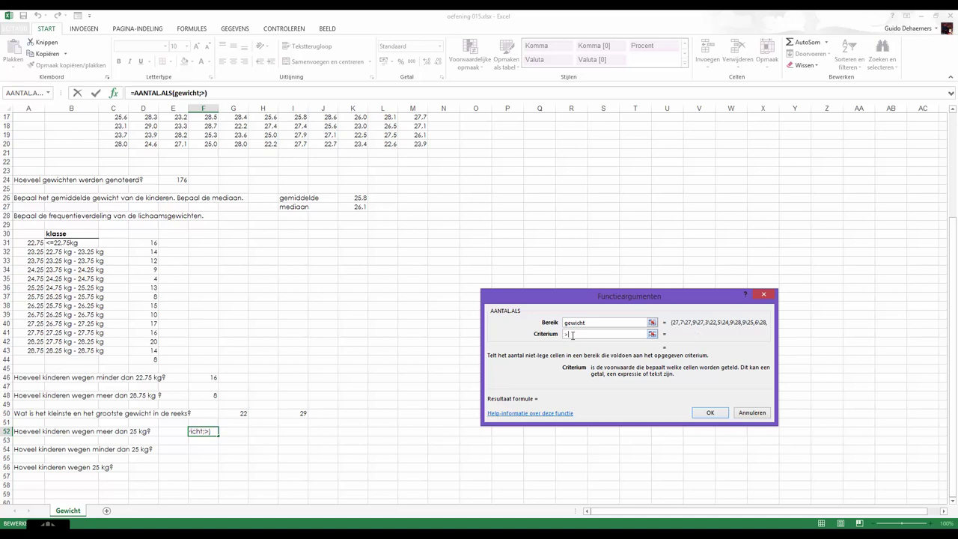
type("25")
left_click(711, 412)
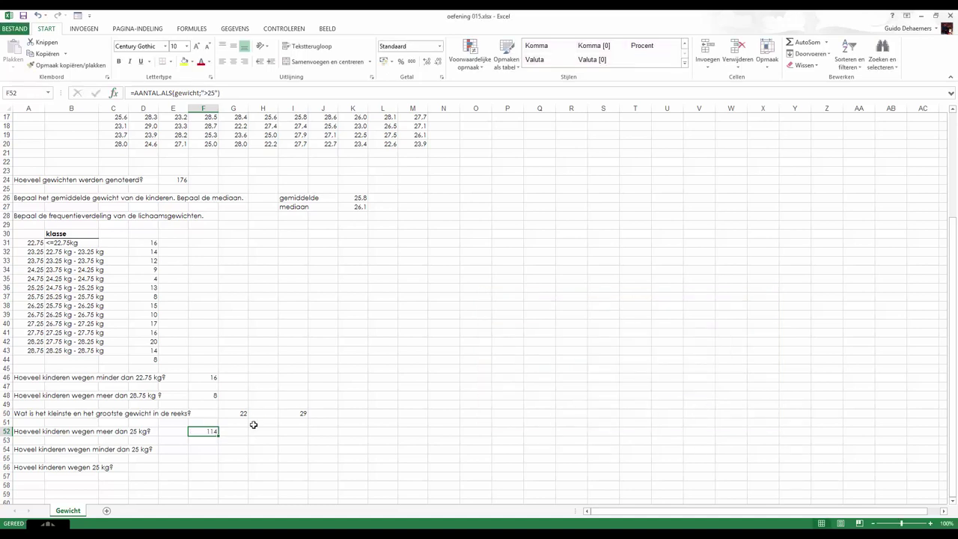
left_click(217, 455)
Step: Fill F54 with =AANTAL.ALS(gewicht;"<25") to count the 59 children under 25 kg
left_click(214, 447)
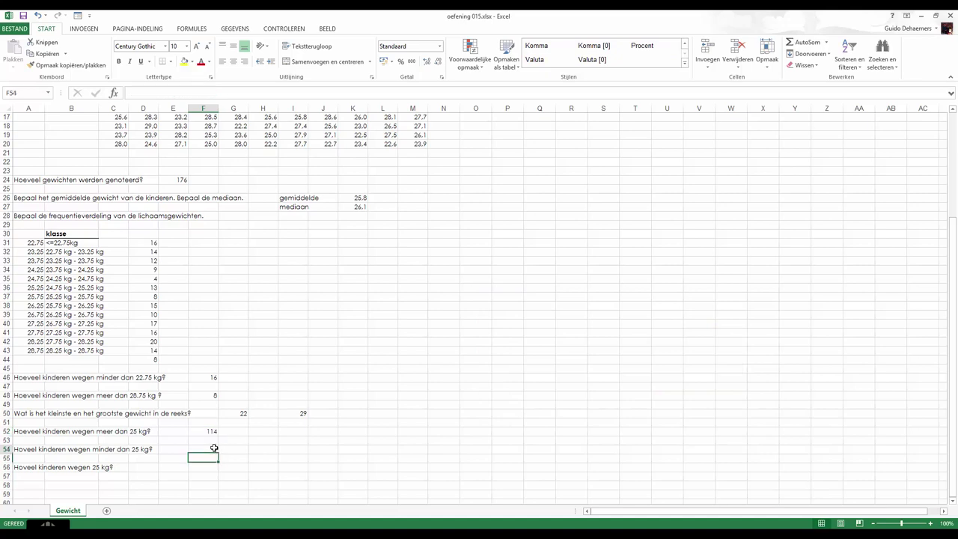
left_click(113, 93)
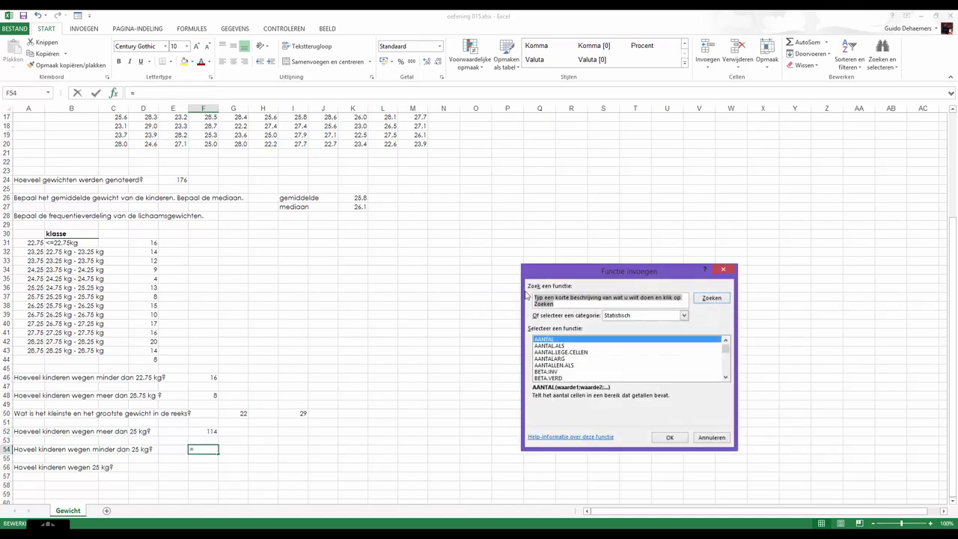
double_click(573, 346)
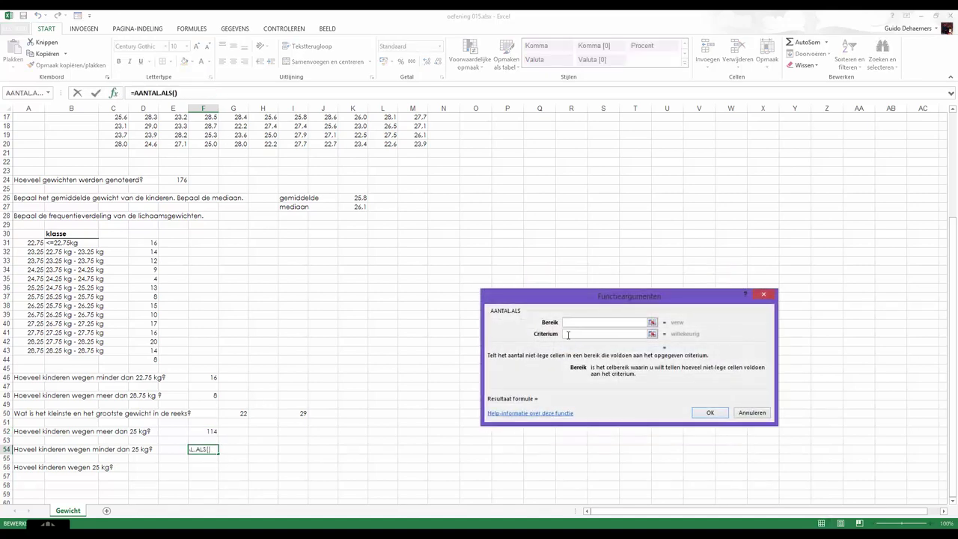
type("gewi")
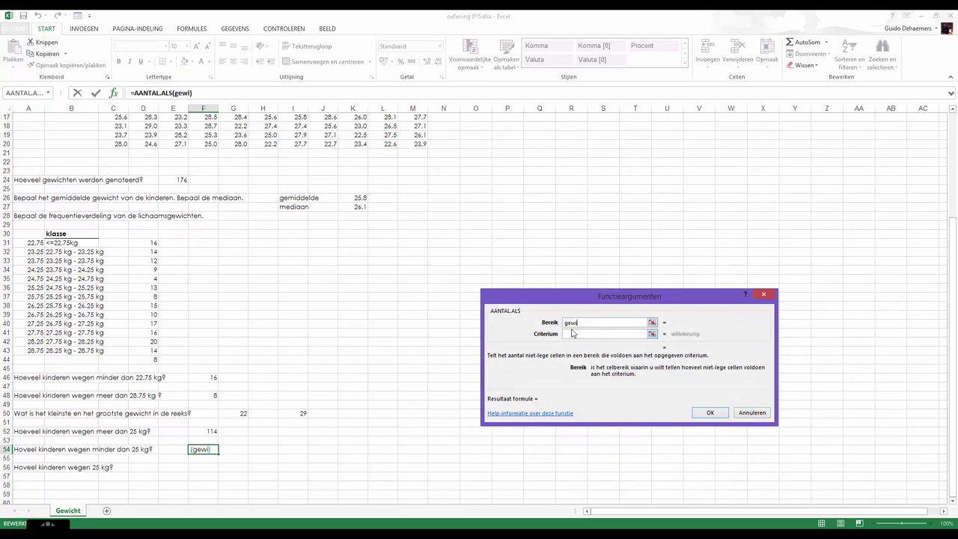
type("cht")
left_click(570, 335)
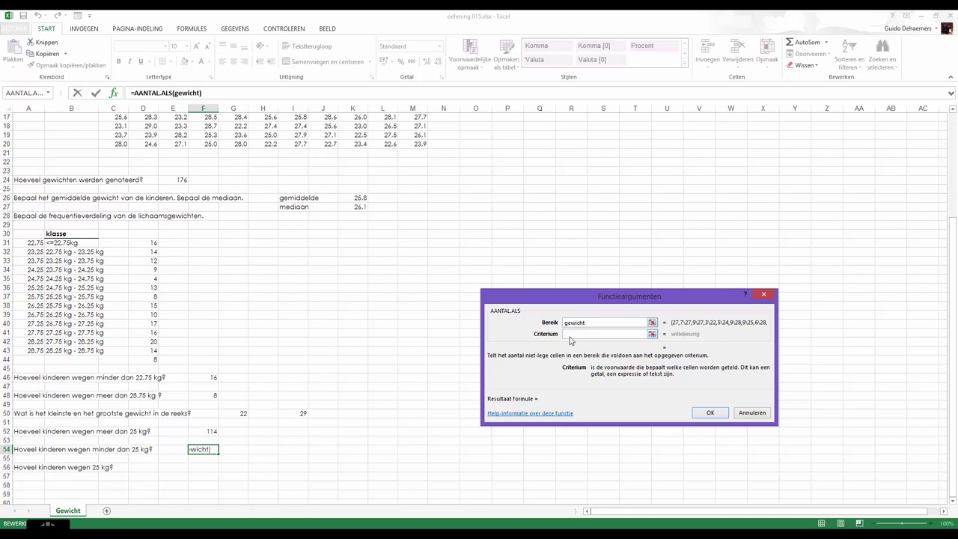
type("<")
type("25")
left_click(710, 413)
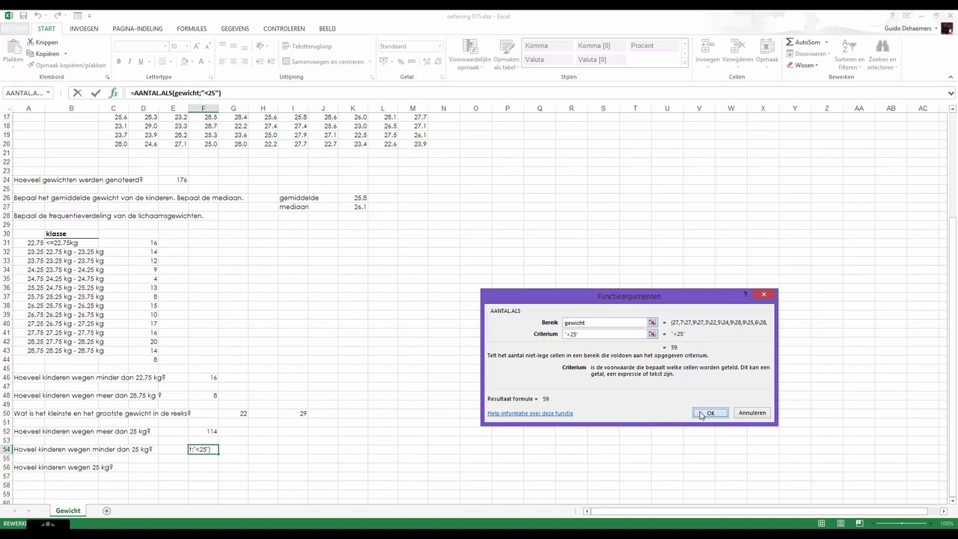
left_click(199, 467)
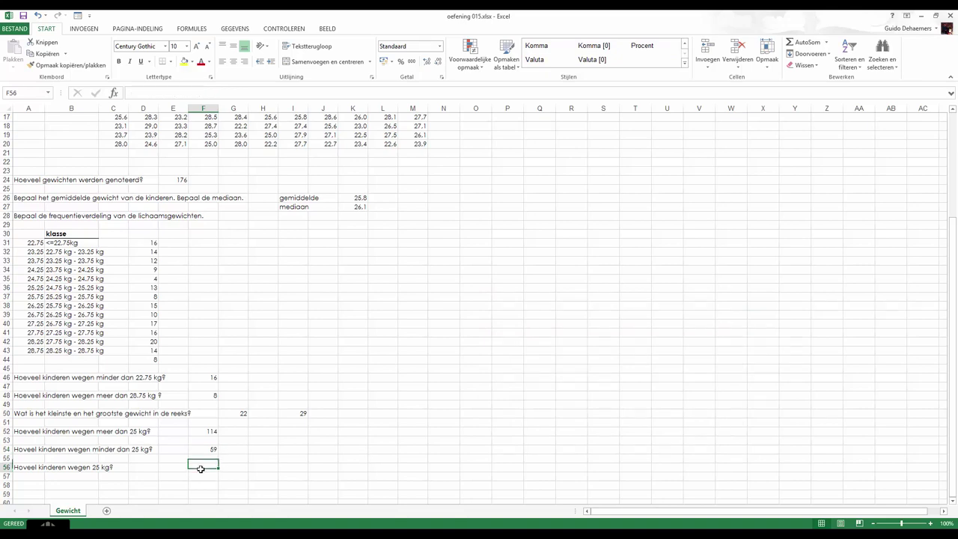
Step: Fill F56 with =AANTAL.ALS(gewicht;25) to count the 3 children at exactly 25 kg
left_click(121, 95)
double_click(581, 350)
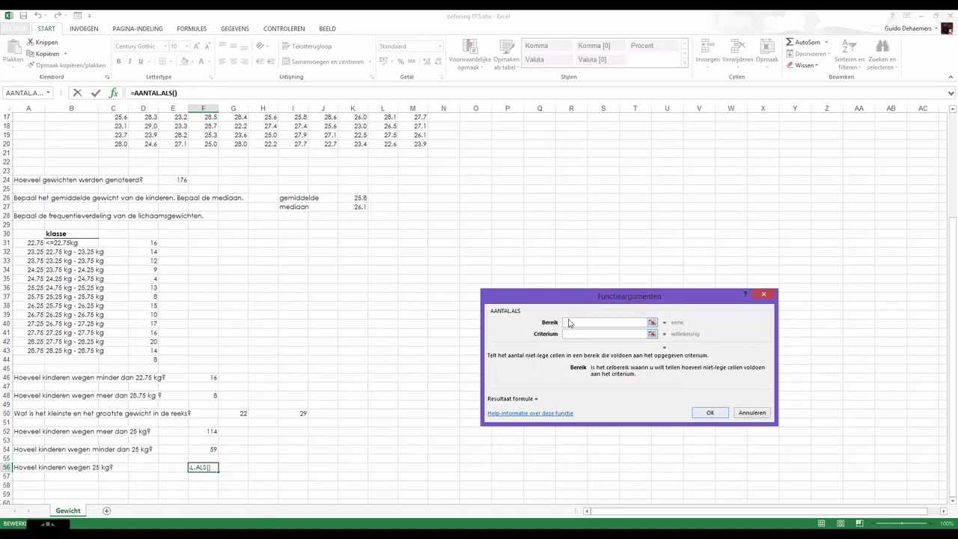
type("gewicht")
left_click(582, 334)
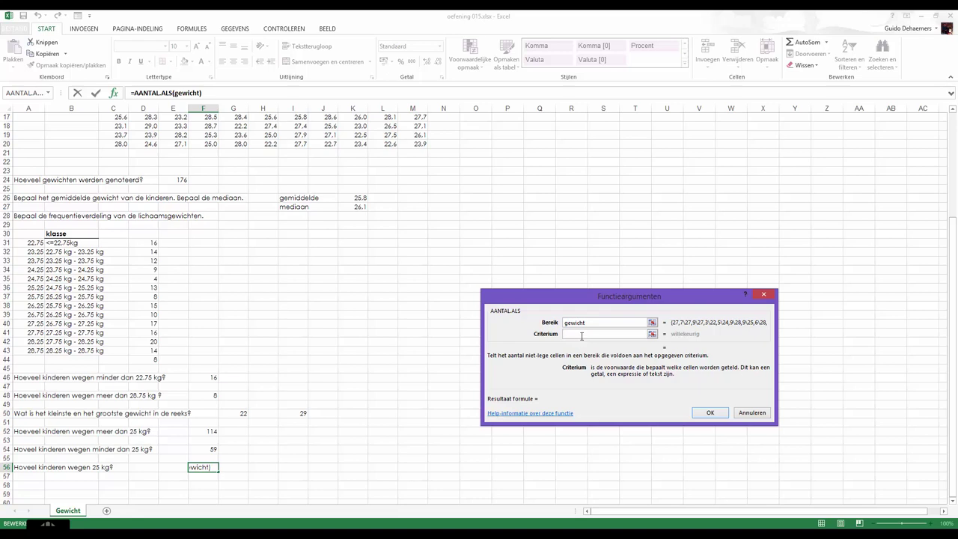
type(";25")
left_click(717, 414)
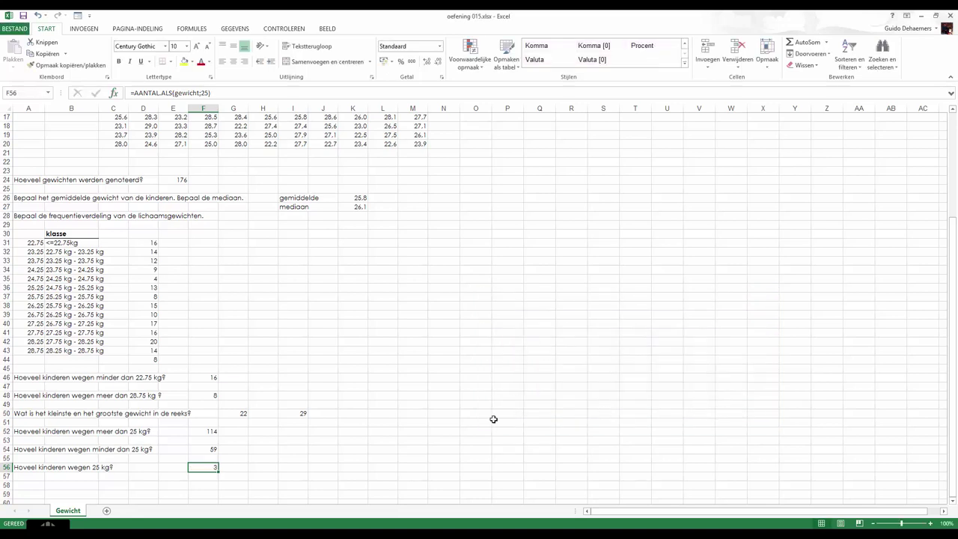